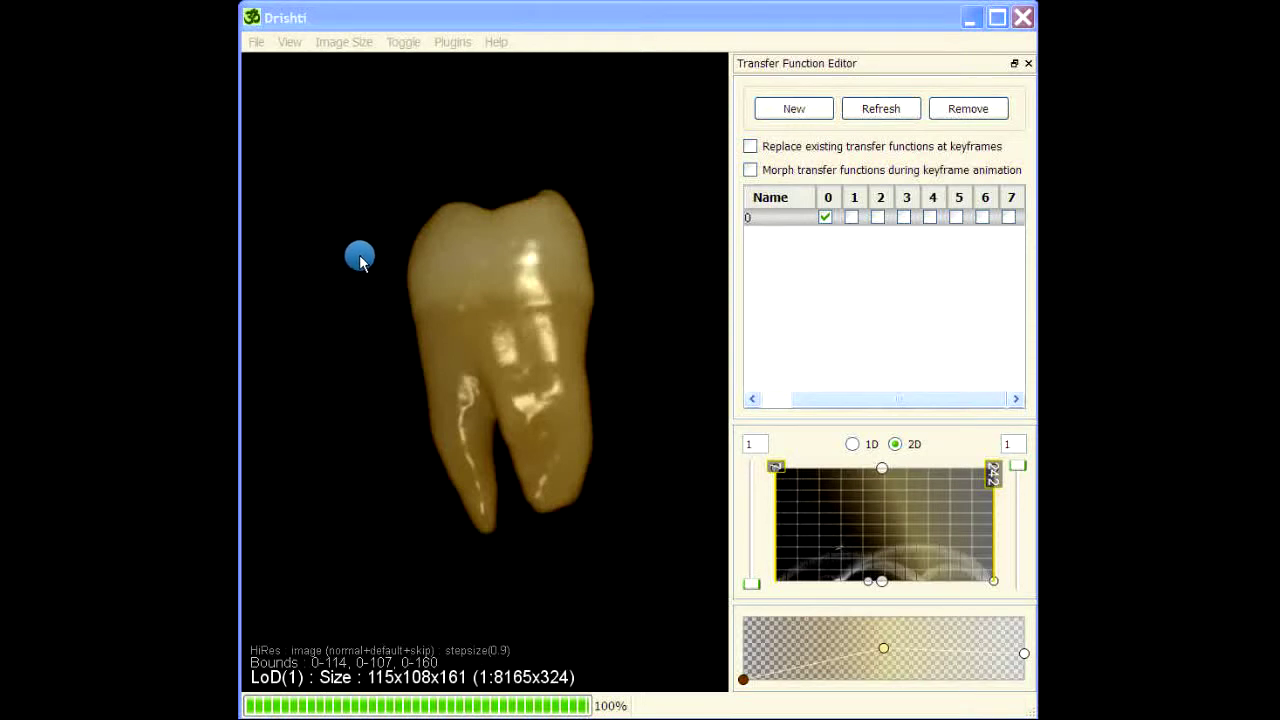
Step: Check Drishti's version information from the Help menu, then close it
{"action": "left_click_drag", "start_coordinate": [580, 277], "coordinate": [471, 357]}
{"action": "left_click", "coordinate": [495, 41]}
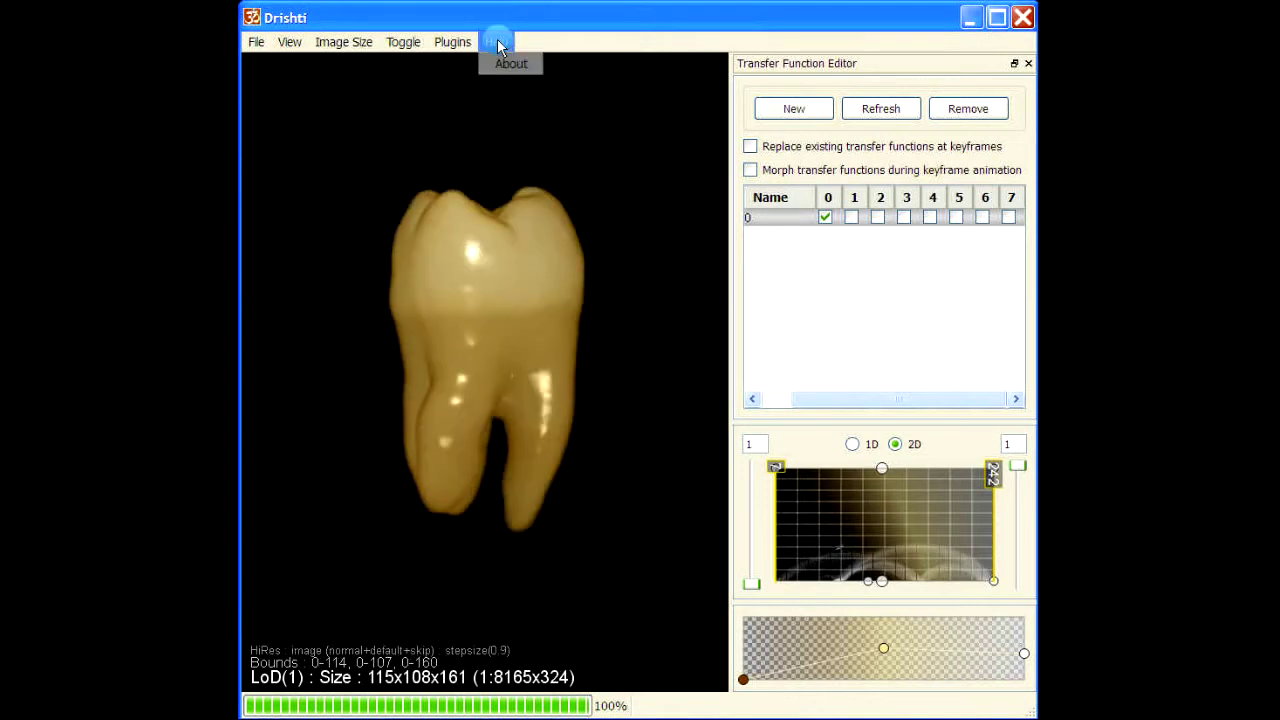
{"action": "left_click", "coordinate": [505, 62]}
{"action": "left_click_drag", "start_coordinate": [651, 177], "coordinate": [552, 147]}
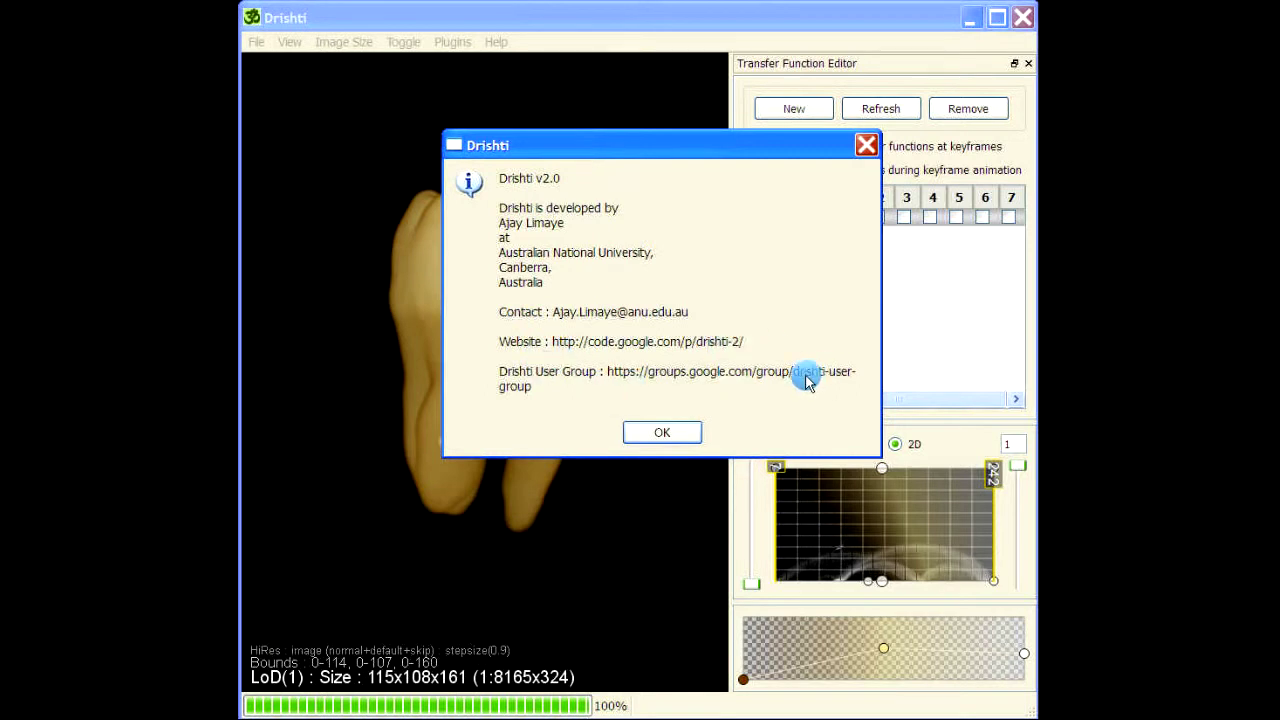
{"action": "left_click", "coordinate": [664, 432]}
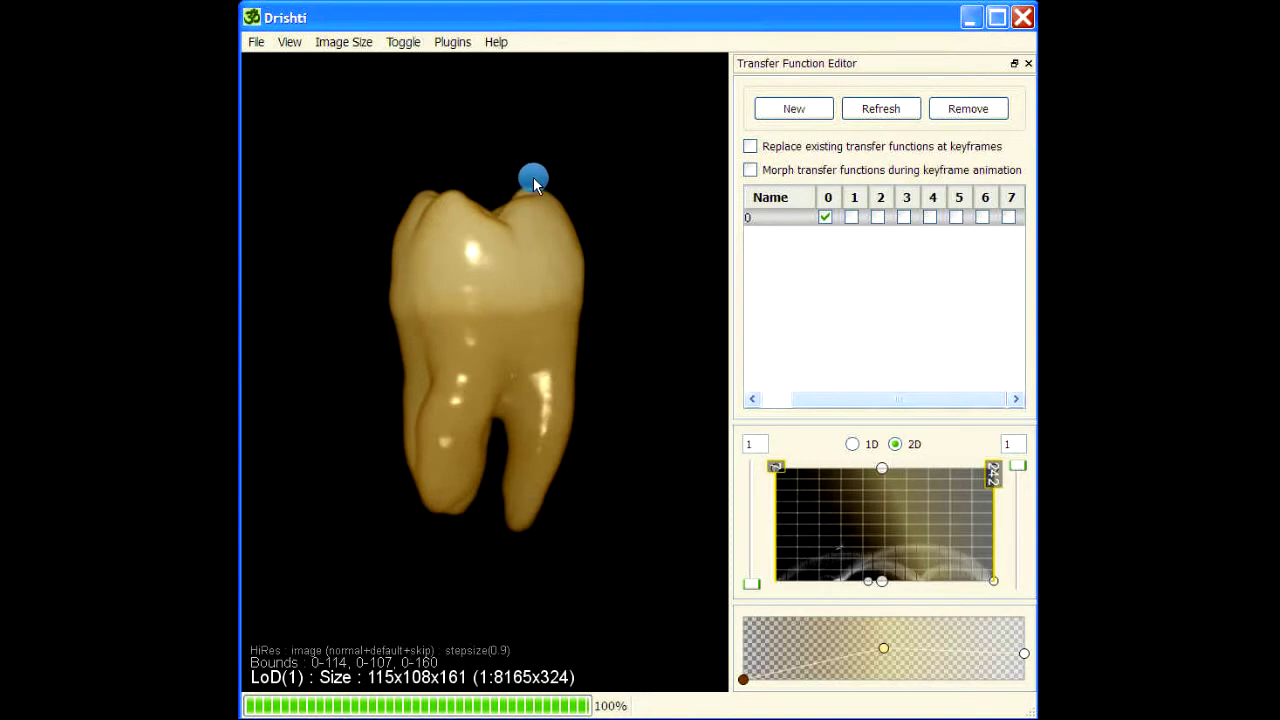
Step: Open the general help and read the .pvl.nc format, batch rendering, help videos and loading topics
{"action": "left_click_drag", "start_coordinate": [595, 293], "coordinate": [534, 297]}
{"action": "key", "text": "F1"}
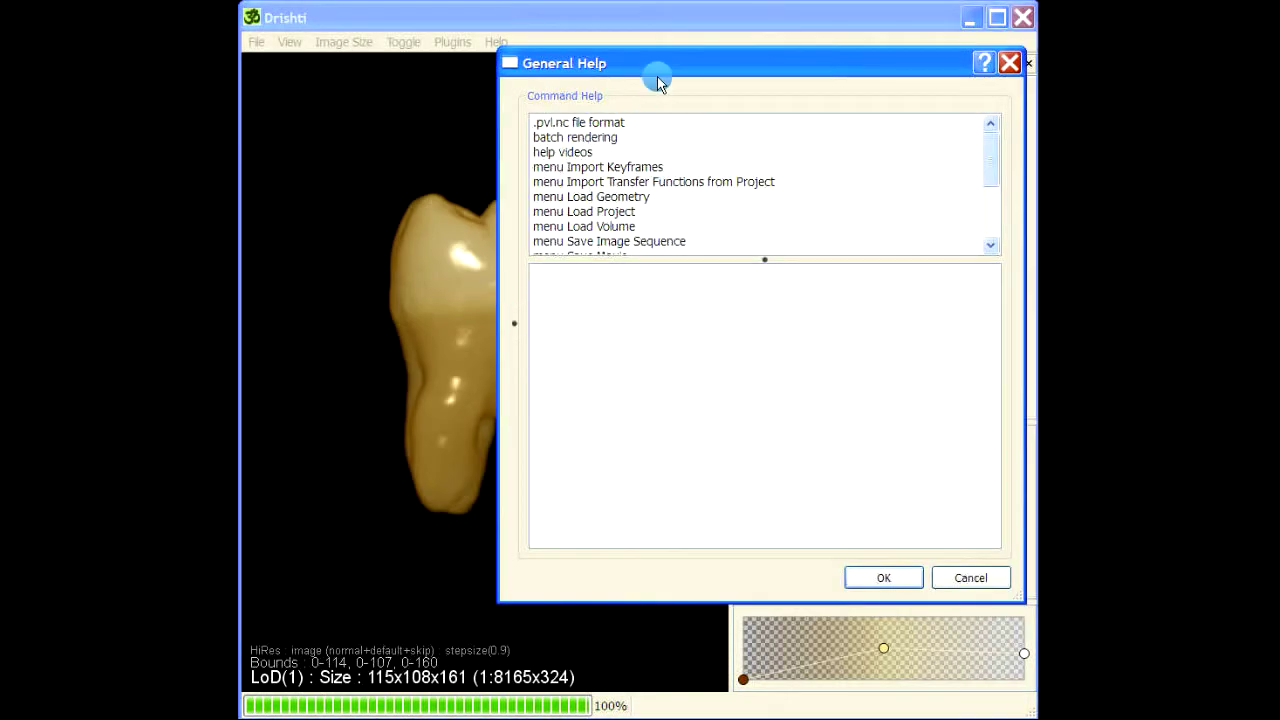
{"action": "left_click_drag", "start_coordinate": [651, 66], "coordinate": [510, 76]}
{"action": "left_click", "coordinate": [451, 135]}
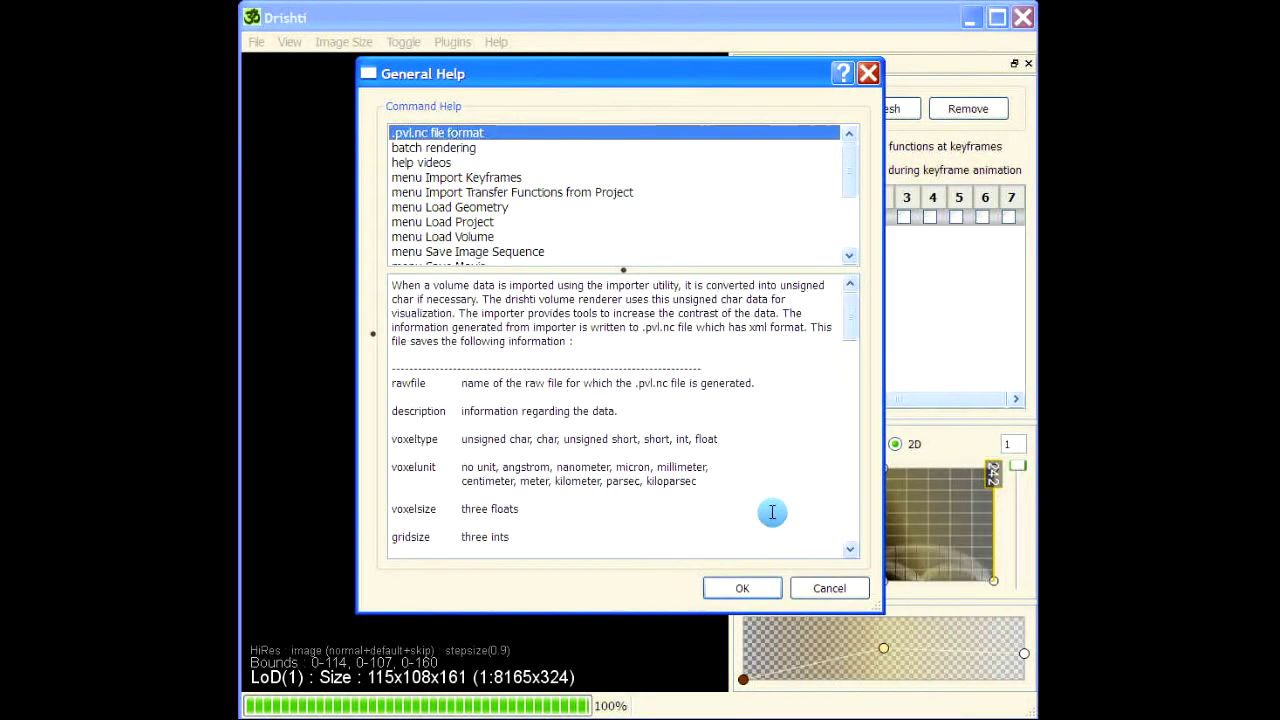
{"action": "left_click", "coordinate": [440, 148]}
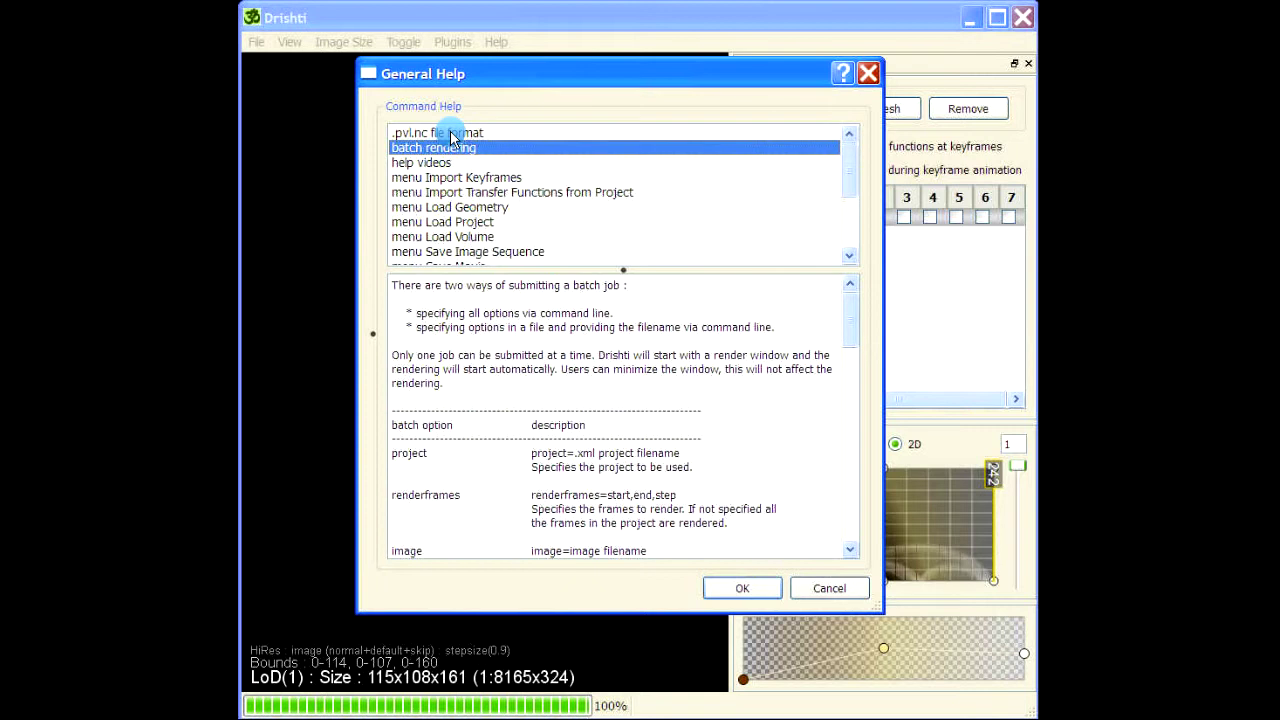
{"action": "left_click", "coordinate": [451, 134]}
{"action": "left_click", "coordinate": [495, 163]}
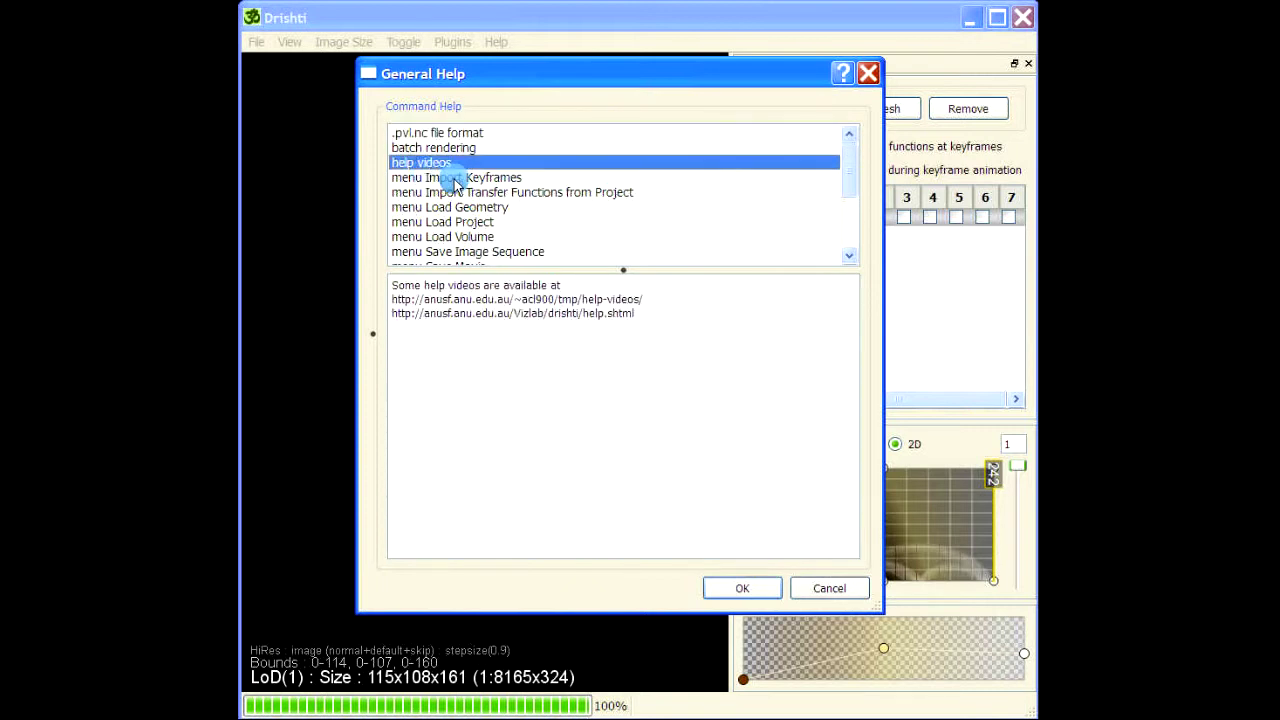
{"action": "left_click", "coordinate": [443, 207]}
{"action": "left_click", "coordinate": [444, 221]}
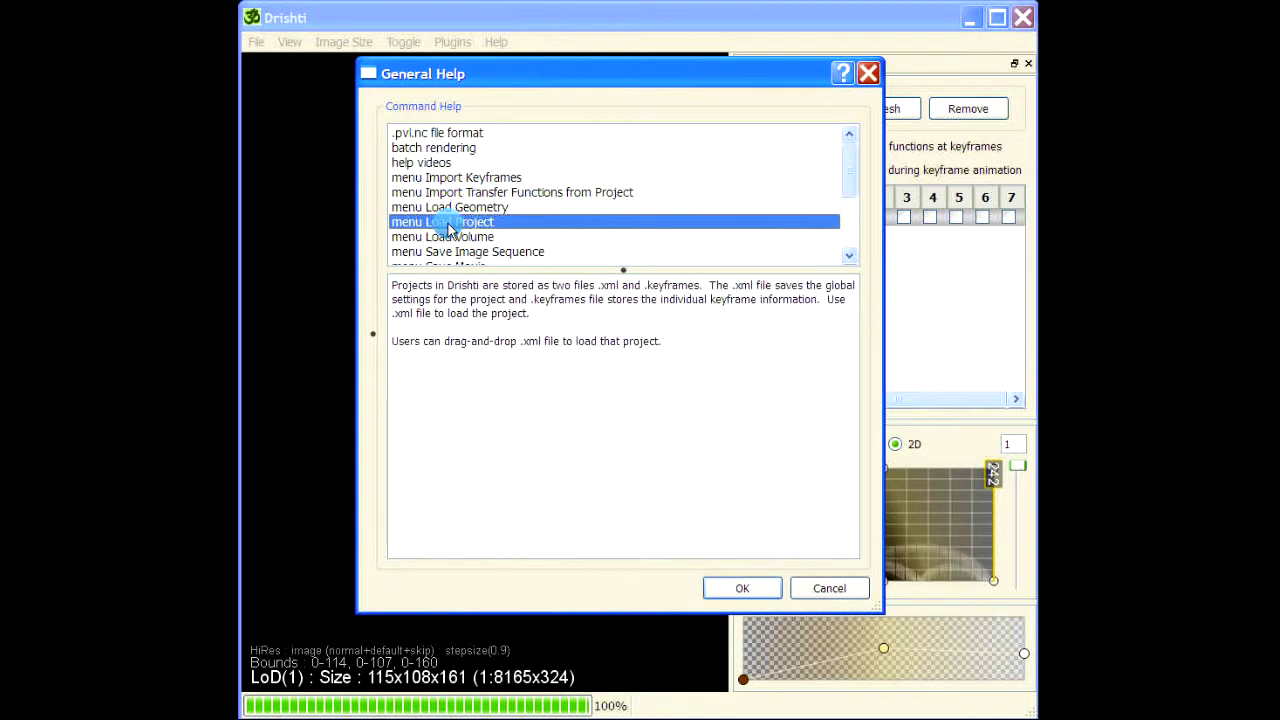
{"action": "left_click", "coordinate": [430, 163]}
{"action": "left_click_drag", "start_coordinate": [396, 299], "coordinate": [640, 312]}
{"action": "left_click", "coordinate": [545, 306]}
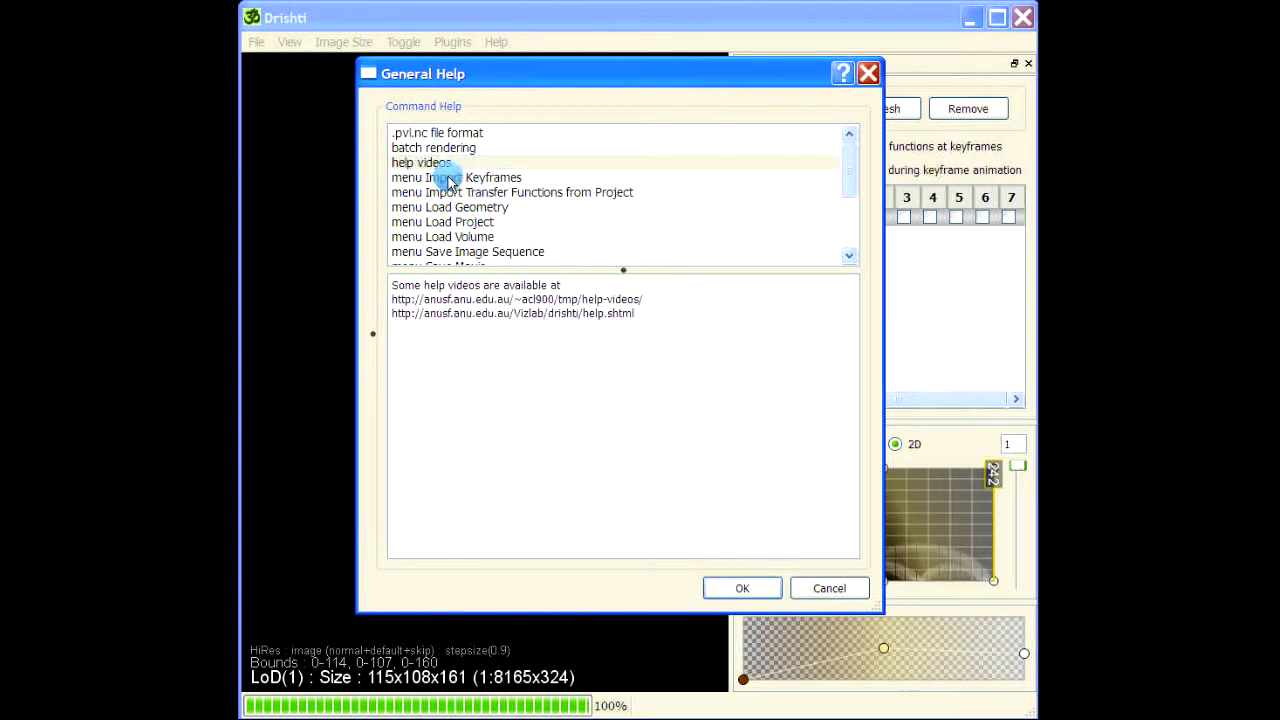
Step: Read the keyframe import, project, volume loading, volume masks and volume rendering help, then close it
{"action": "left_click", "coordinate": [452, 177]}
{"action": "left_click", "coordinate": [494, 192]}
{"action": "left_click", "coordinate": [470, 222]}
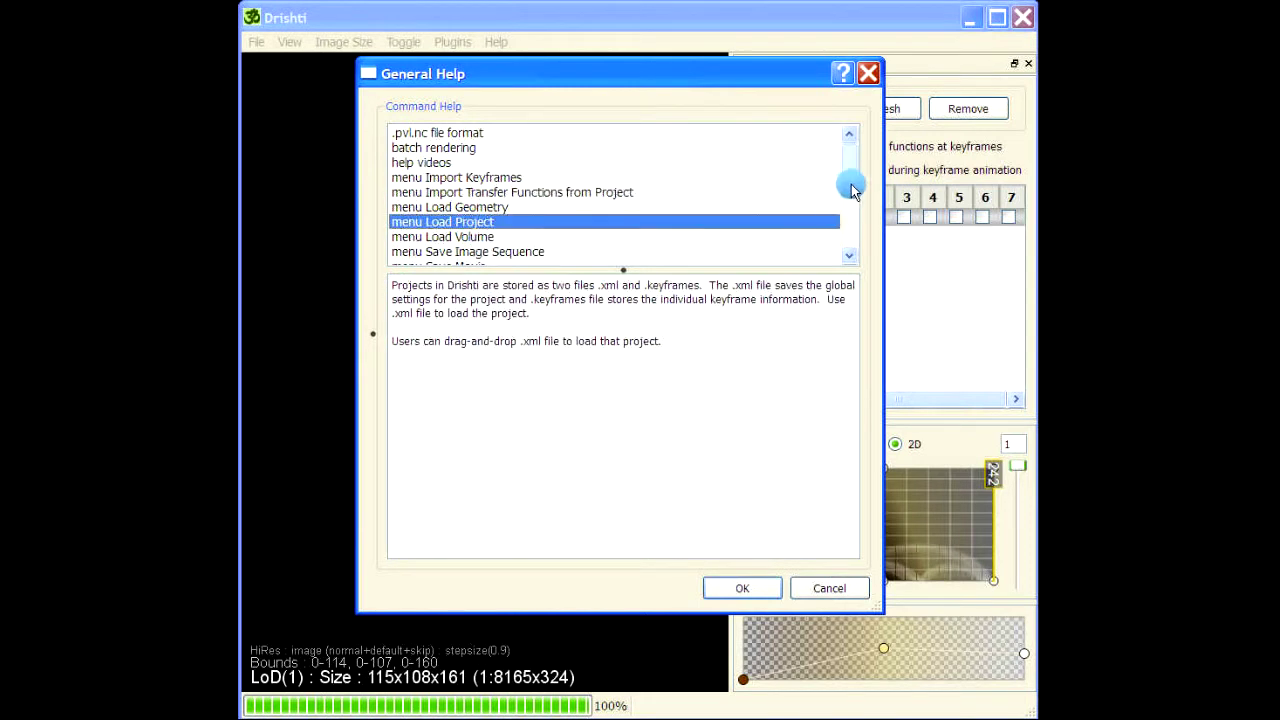
{"action": "left_click_drag", "start_coordinate": [849, 186], "coordinate": [849, 209]}
{"action": "left_click", "coordinate": [462, 222]}
{"action": "left_click", "coordinate": [460, 237]}
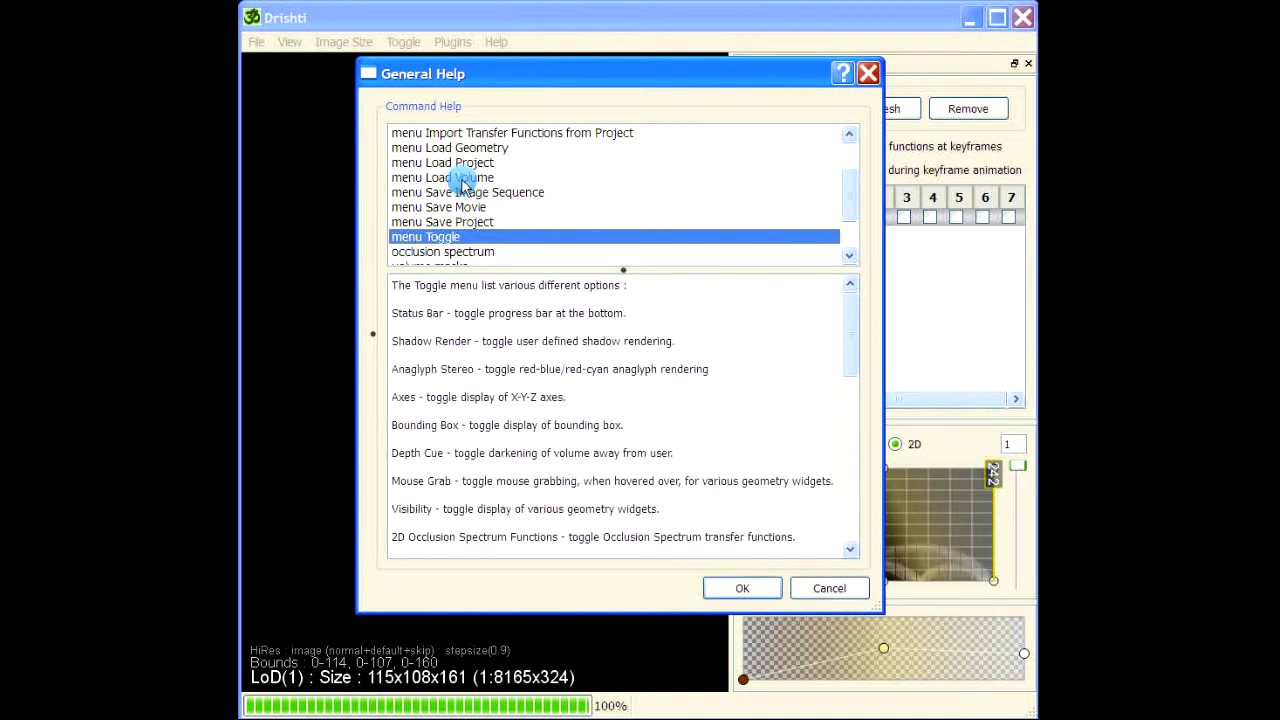
{"action": "left_click", "coordinate": [458, 178]}
{"action": "scroll", "coordinate": [455, 225], "scroll_direction": "down", "scroll_amount": 2}
{"action": "left_click", "coordinate": [448, 206]}
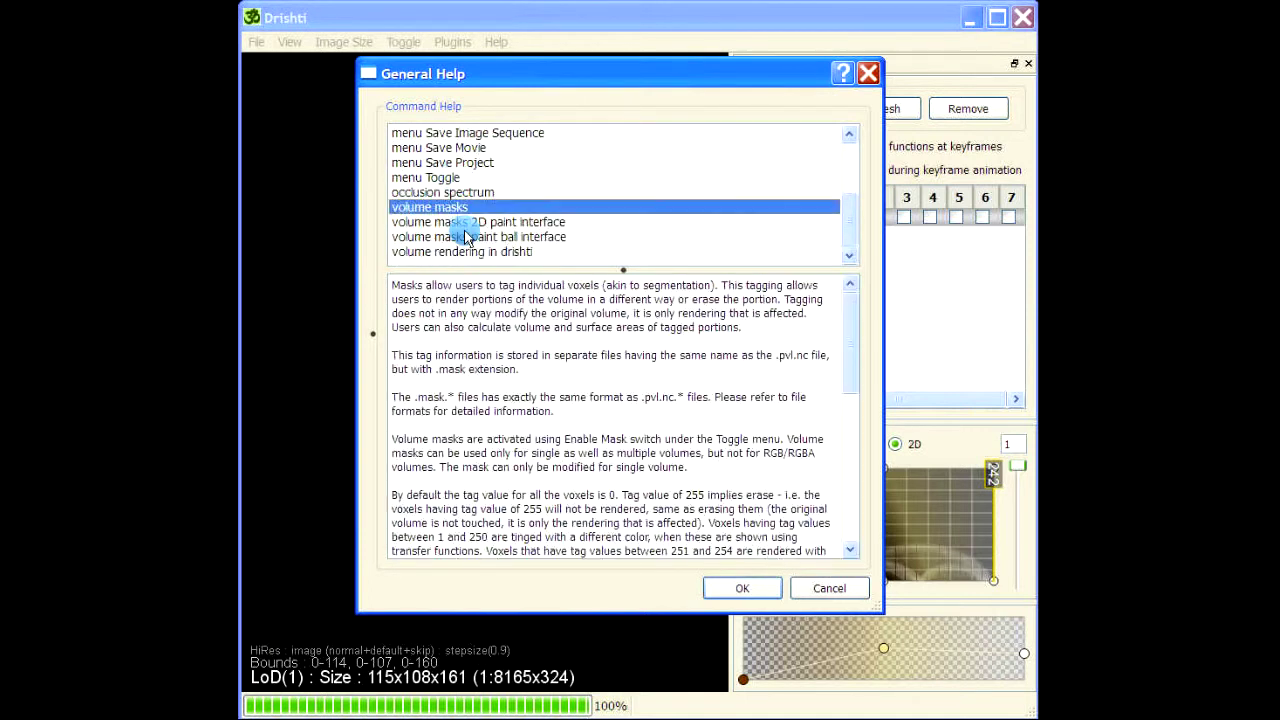
{"action": "left_click", "coordinate": [495, 238]}
{"action": "left_click", "coordinate": [495, 252]}
{"action": "scroll", "coordinate": [445, 190], "scroll_direction": "up", "scroll_amount": 3}
{"action": "left_click", "coordinate": [829, 590]}
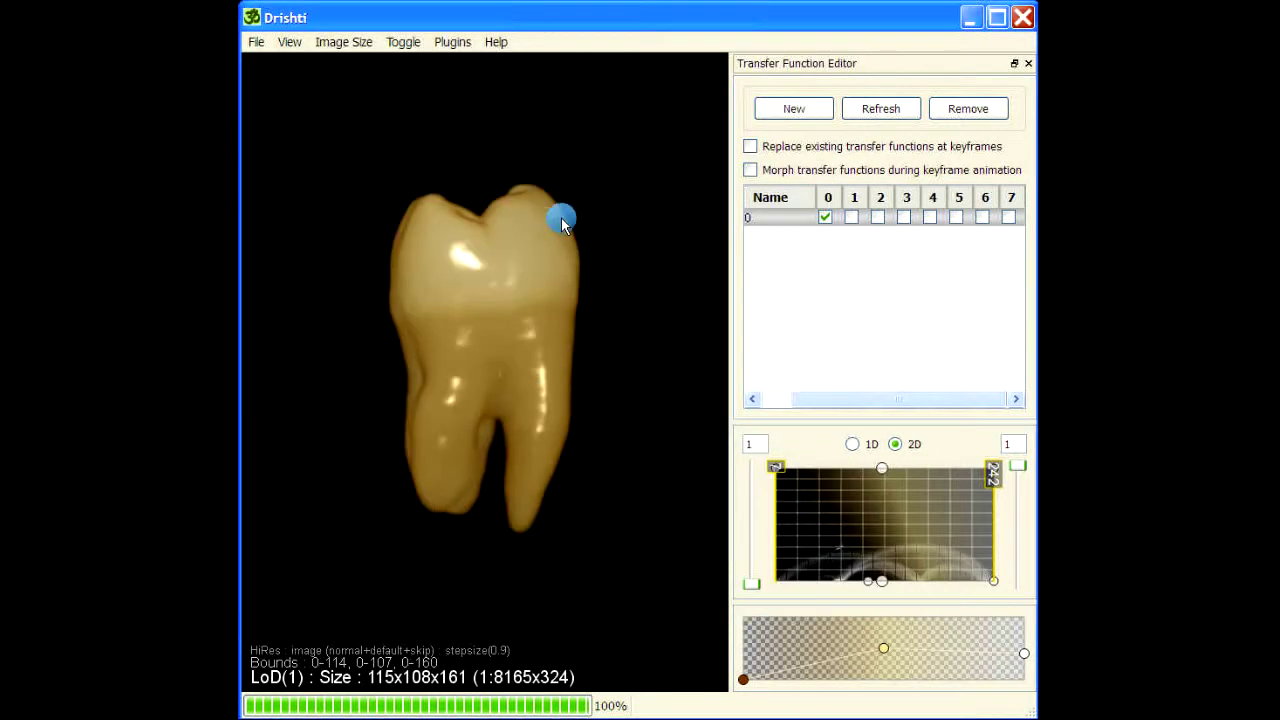
Step: Close the transfer function editor and reopen it from the View panel list
{"action": "left_click_drag", "start_coordinate": [600, 353], "coordinate": [704, 372]}
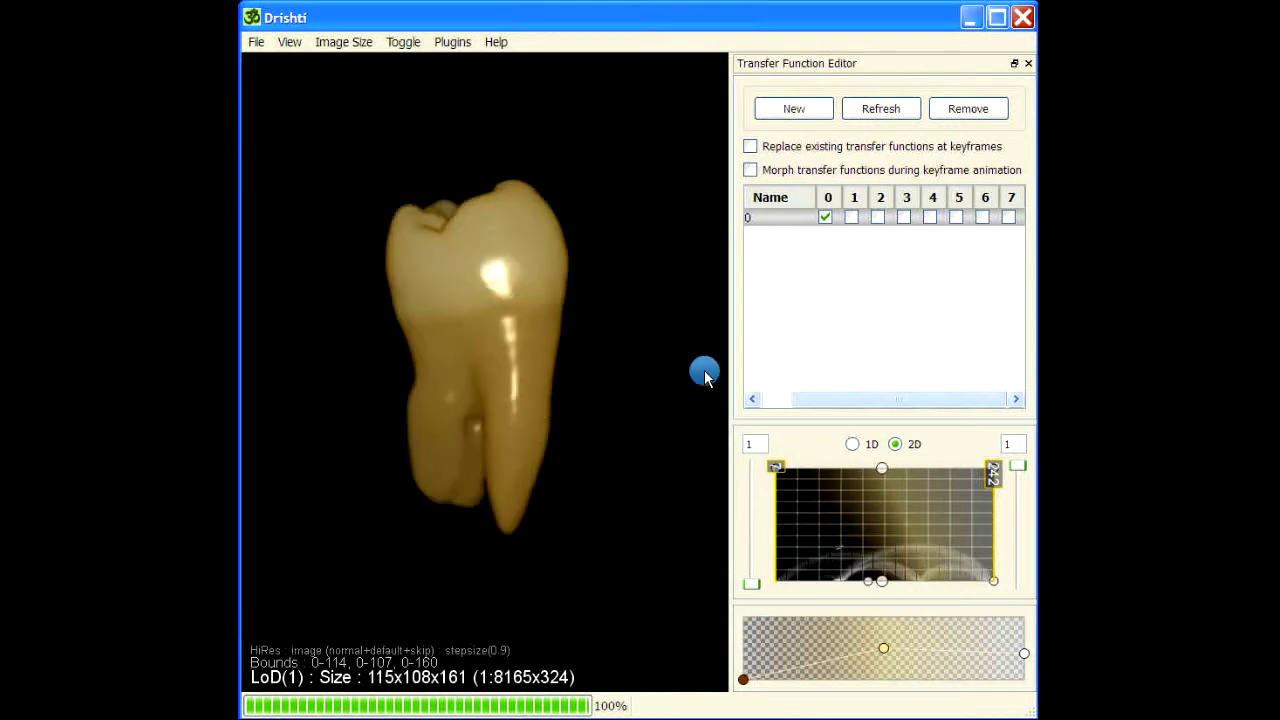
{"action": "left_click", "coordinate": [1028, 66]}
{"action": "left_click", "coordinate": [289, 44]}
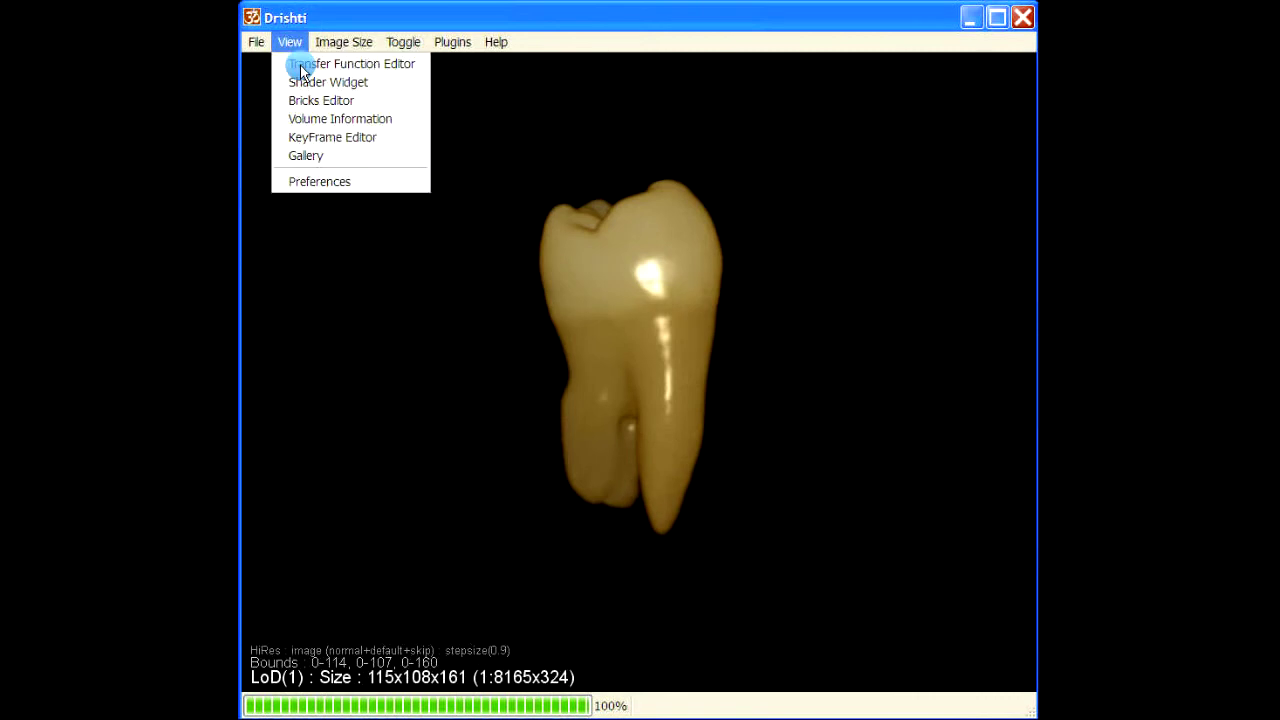
{"action": "left_click", "coordinate": [351, 64]}
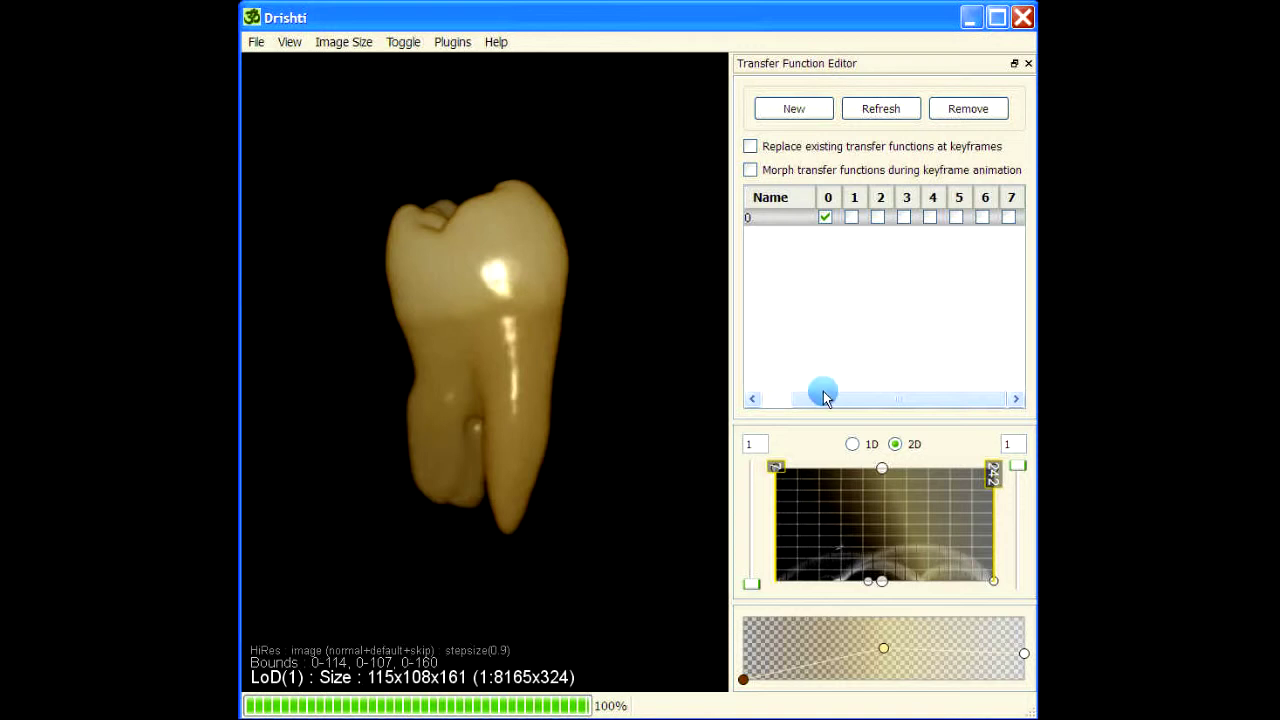
Step: Open transfer function help and read the general, Gradient Interface, Plotting Interface and Manager topics
{"action": "key", "text": "F1"}
{"action": "left_click", "coordinate": [568, 148]}
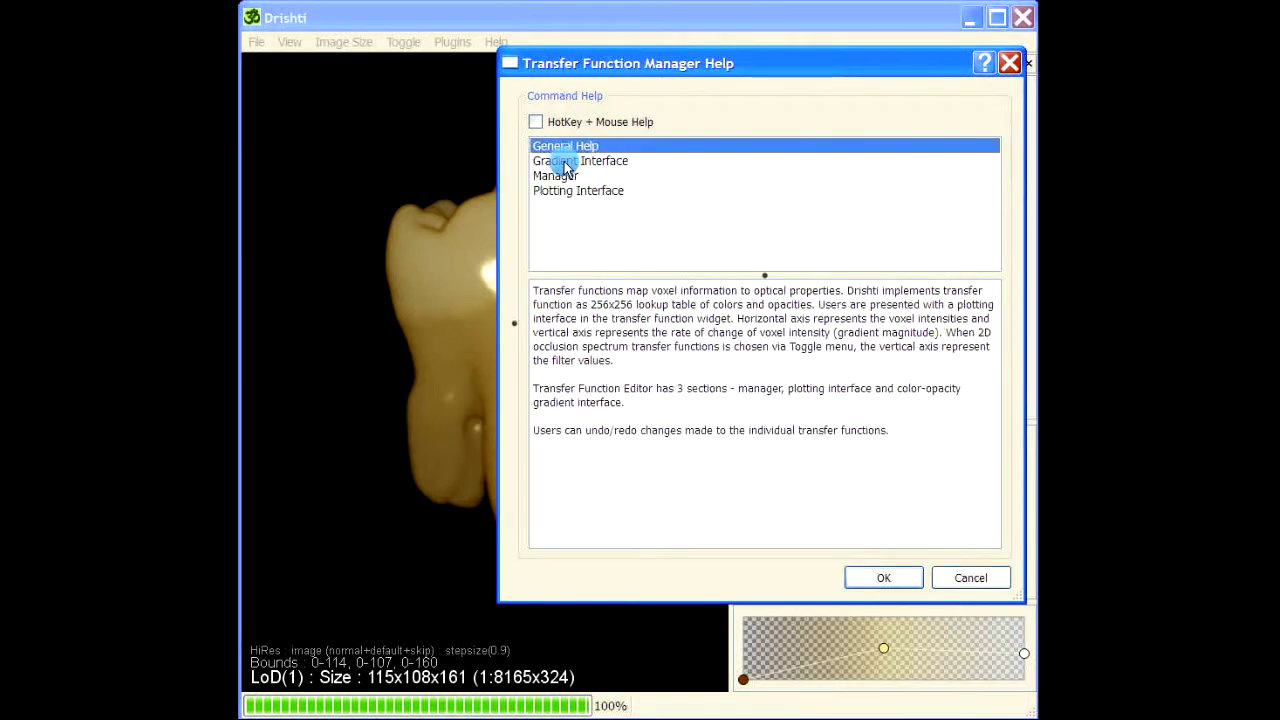
{"action": "left_click", "coordinate": [572, 163]}
{"action": "left_click", "coordinate": [566, 192]}
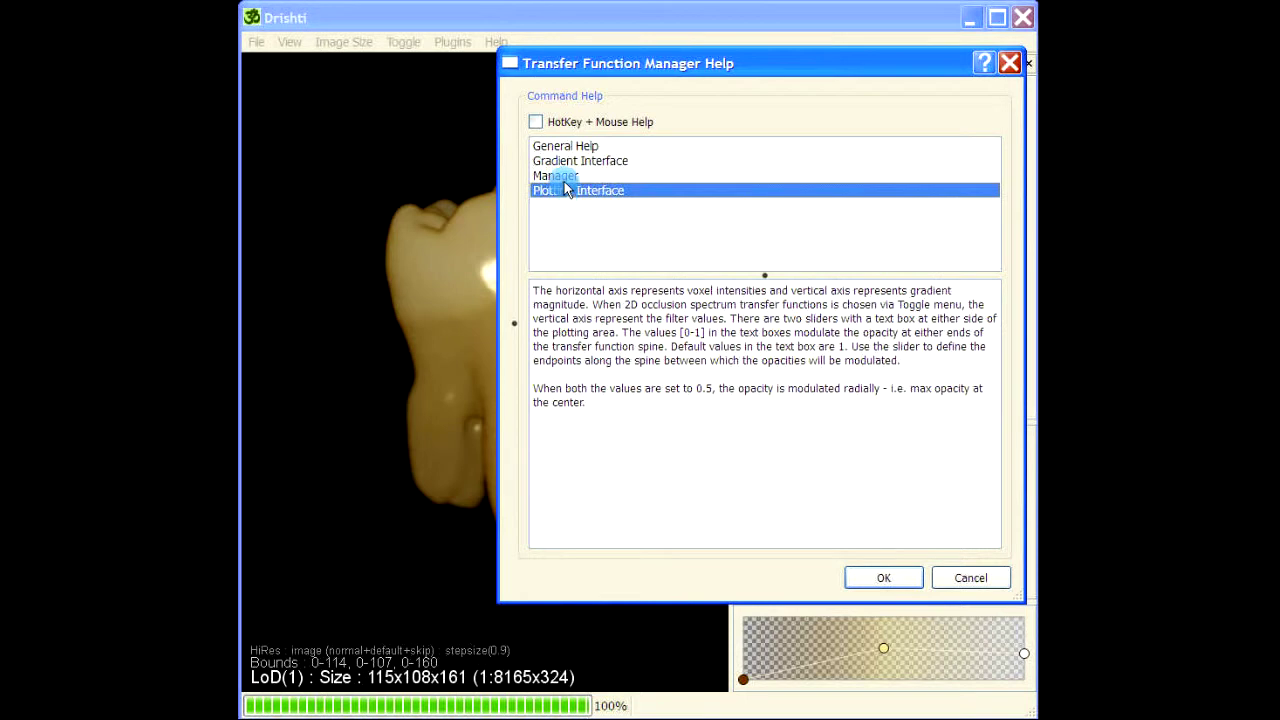
{"action": "left_click", "coordinate": [562, 175]}
{"action": "left_click", "coordinate": [563, 161]}
{"action": "left_click", "coordinate": [564, 150]}
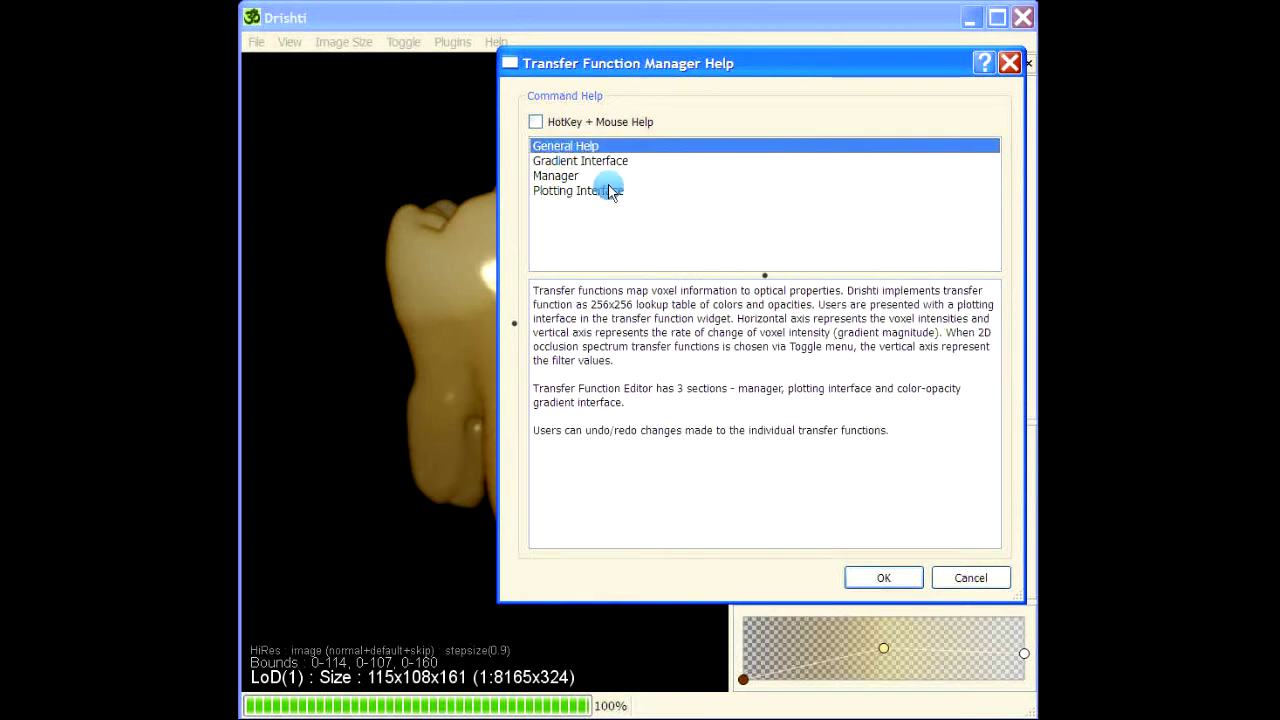
Step: Resize the help window and read the gradient Mouse Right and flip-points hotkey help
{"action": "left_click_drag", "start_coordinate": [660, 63], "coordinate": [416, 57]}
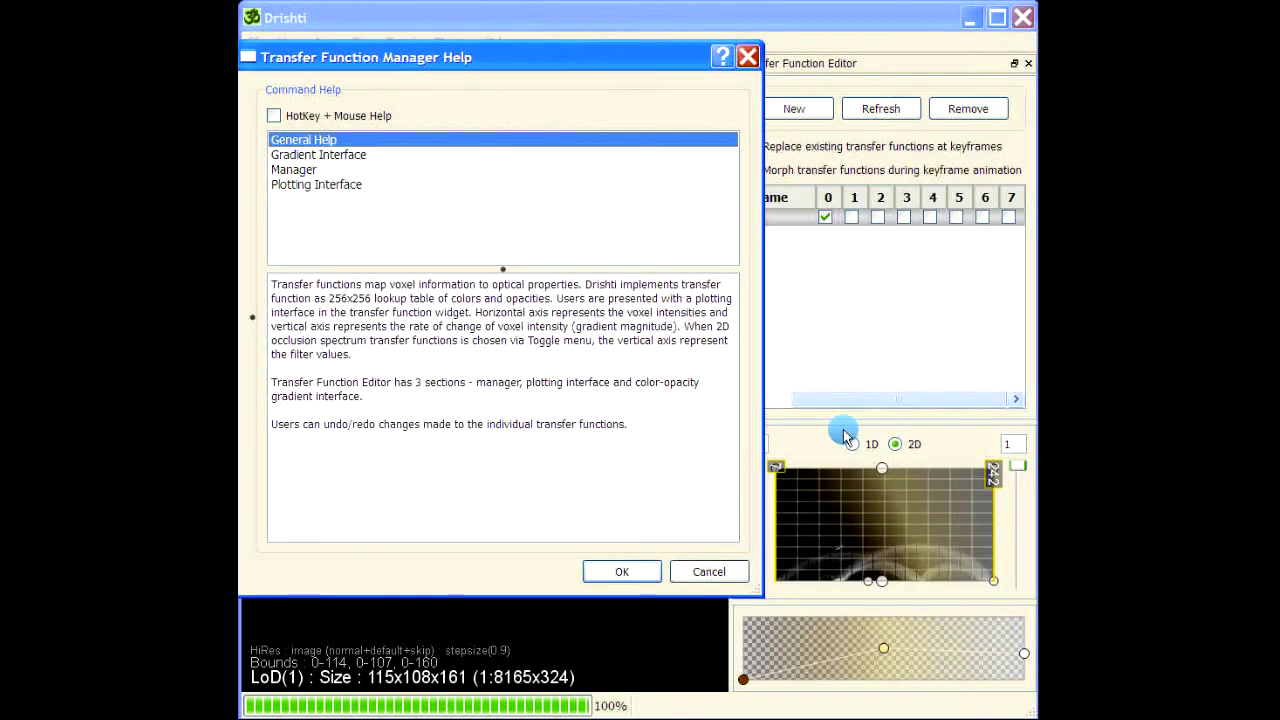
{"action": "left_click_drag", "start_coordinate": [755, 590], "coordinate": [612, 478]}
{"action": "left_click_drag", "start_coordinate": [410, 75], "coordinate": [586, 118]}
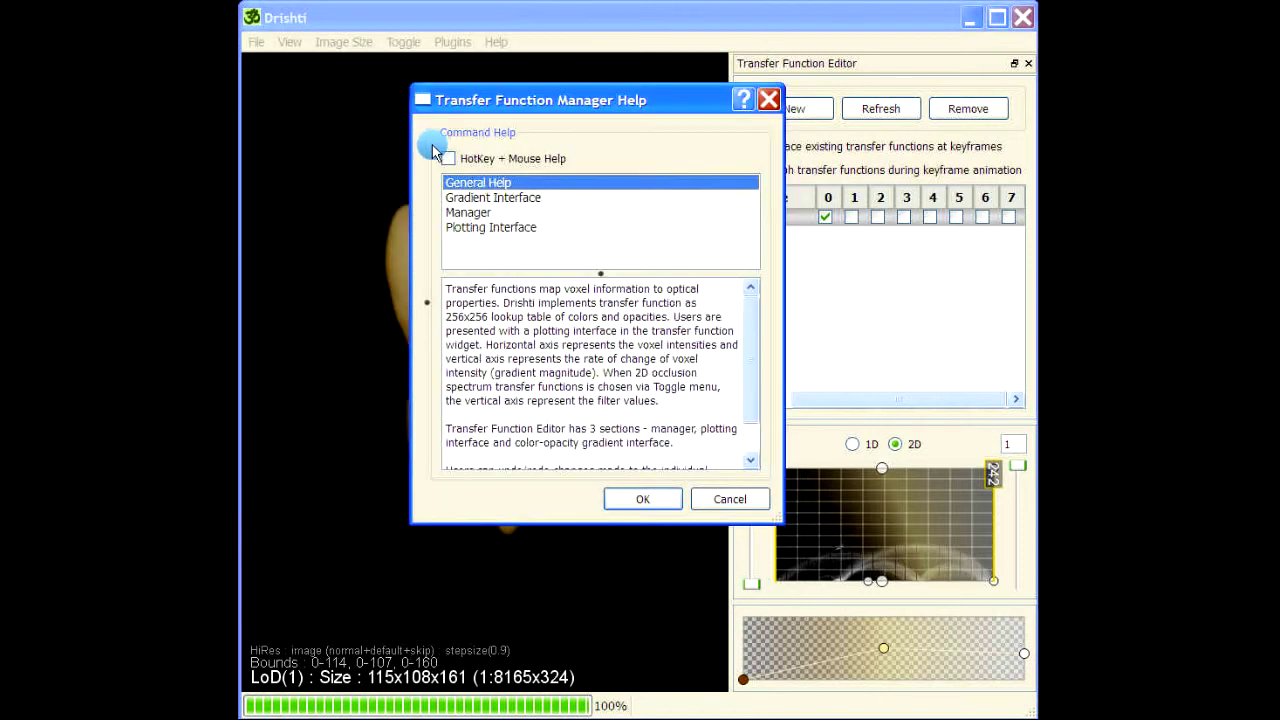
{"action": "left_click", "coordinate": [449, 161]}
{"action": "left_click_drag", "start_coordinate": [780, 518], "coordinate": [962, 652]}
{"action": "left_click_drag", "start_coordinate": [688, 326], "coordinate": [690, 398]}
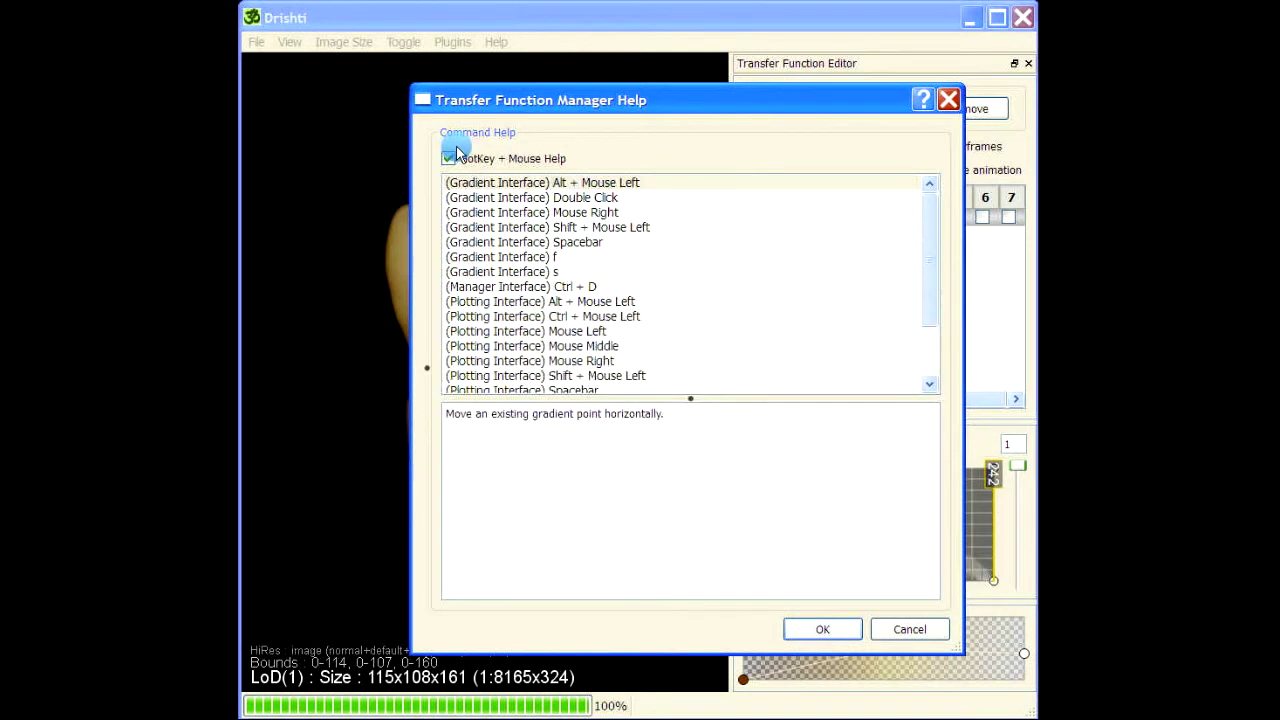
{"action": "left_click", "coordinate": [486, 212]}
{"action": "left_click", "coordinate": [495, 257]}
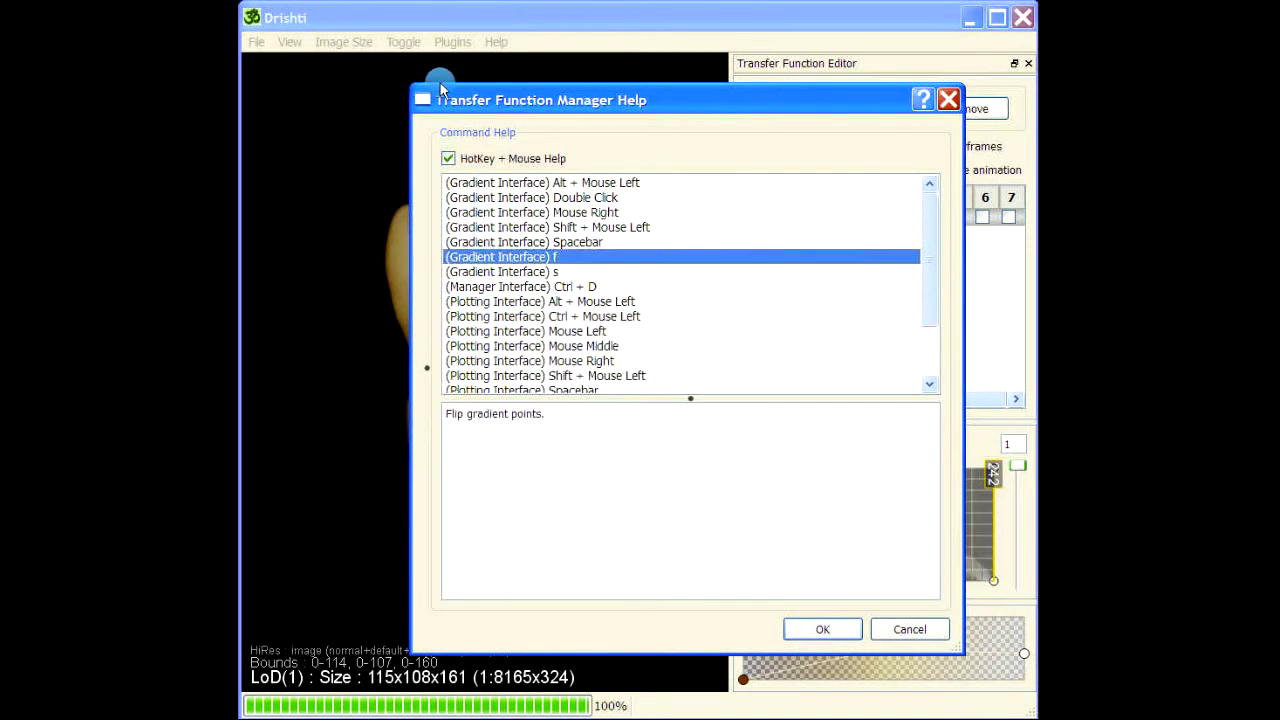
Step: Read the Plotting Interface mouse, undo and overlay hotkey help, then close the help and editor
{"action": "left_click_drag", "start_coordinate": [491, 103], "coordinate": [320, 73]}
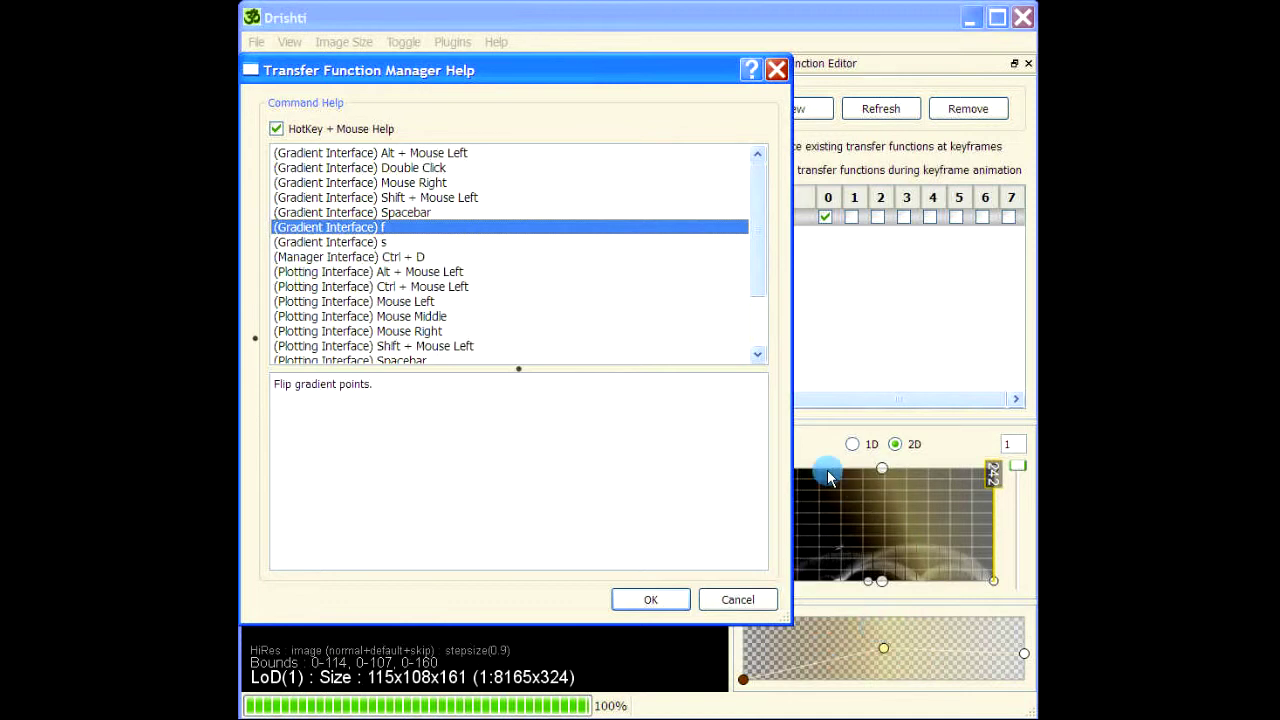
{"action": "left_click", "coordinate": [385, 301]}
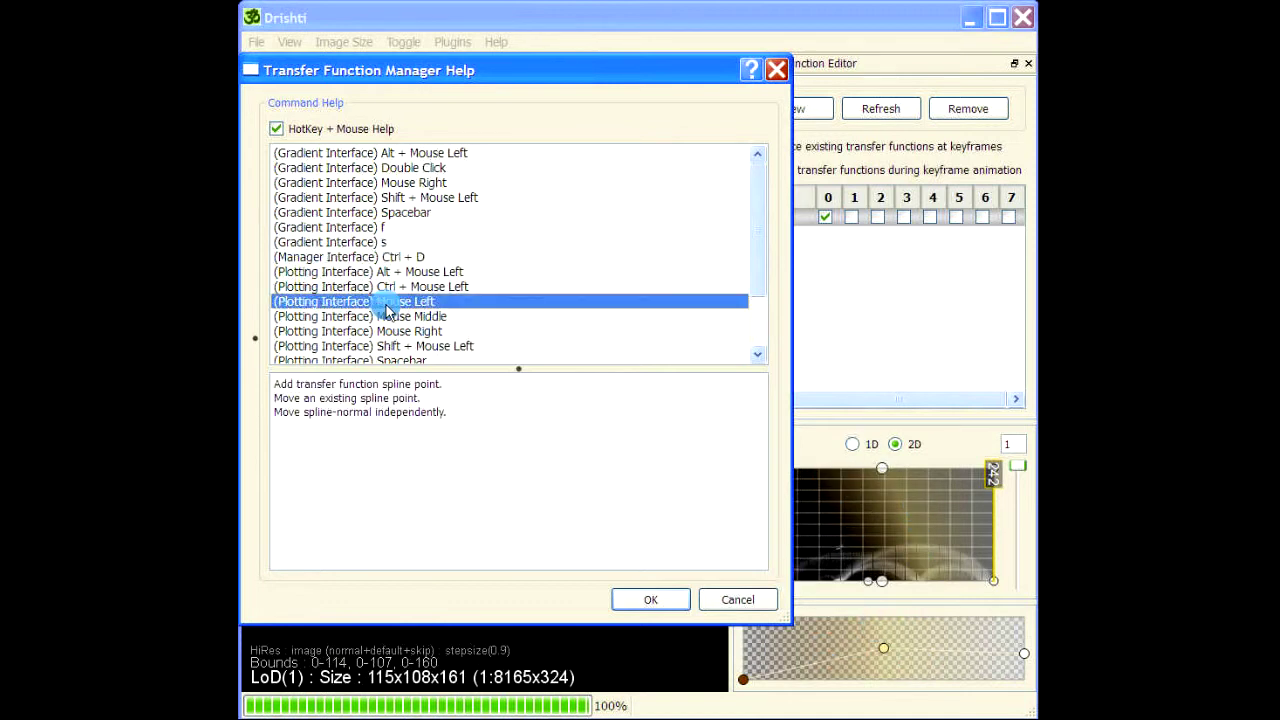
{"action": "scroll", "coordinate": [386, 302], "scroll_direction": "down", "scroll_amount": 2}
{"action": "left_click", "coordinate": [300, 331]}
{"action": "left_click", "coordinate": [303, 346]}
{"action": "left_click", "coordinate": [330, 287]}
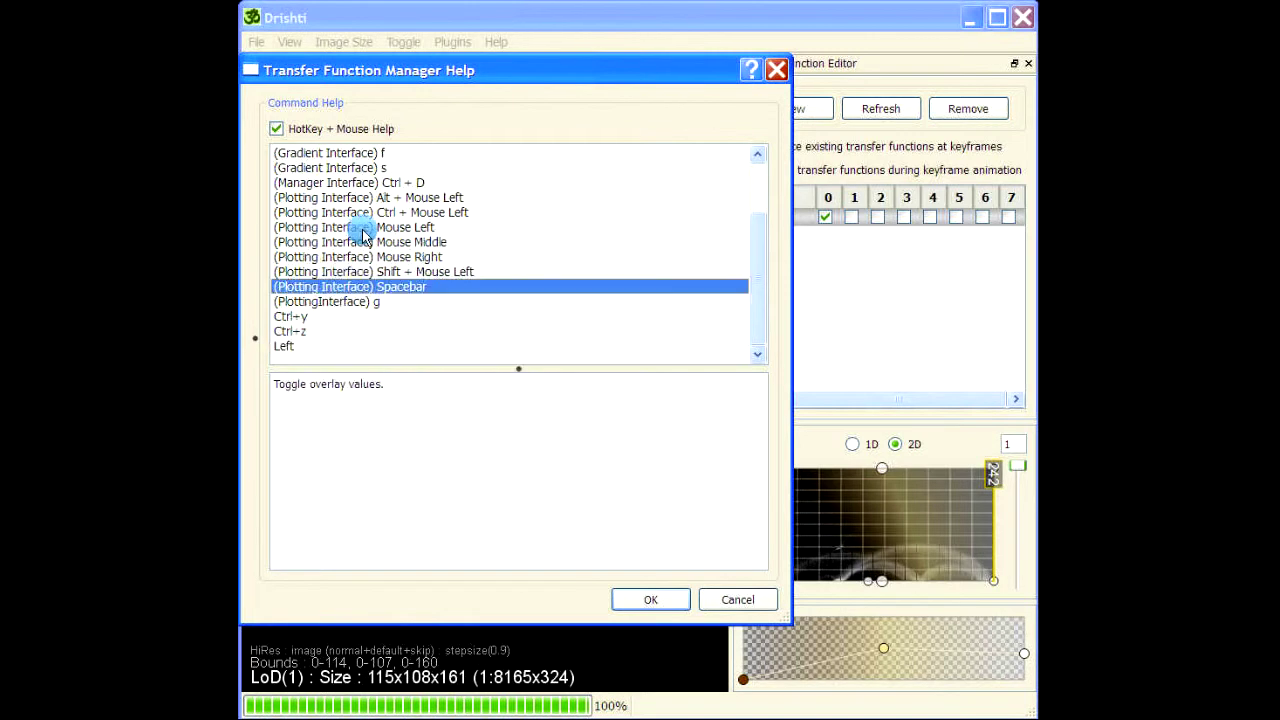
{"action": "scroll", "coordinate": [363, 230], "scroll_direction": "up", "scroll_amount": 2}
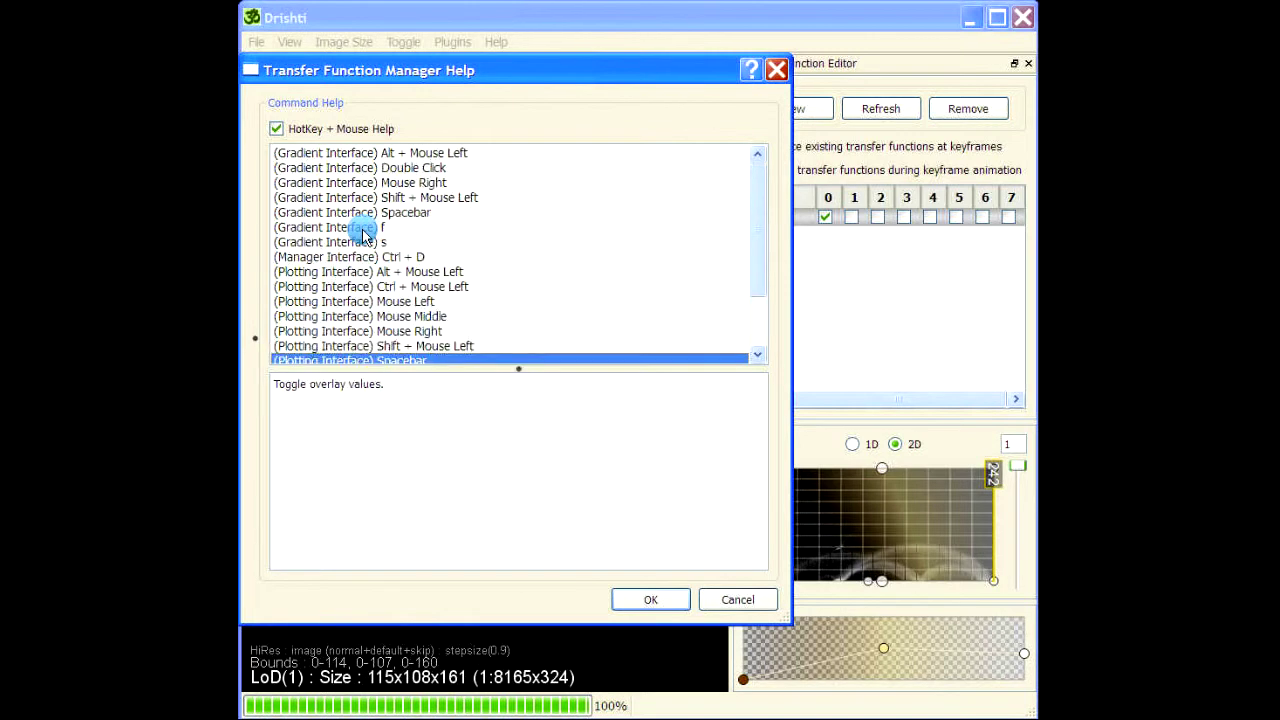
{"action": "left_click", "coordinate": [738, 599]}
{"action": "left_click", "coordinate": [1027, 66]}
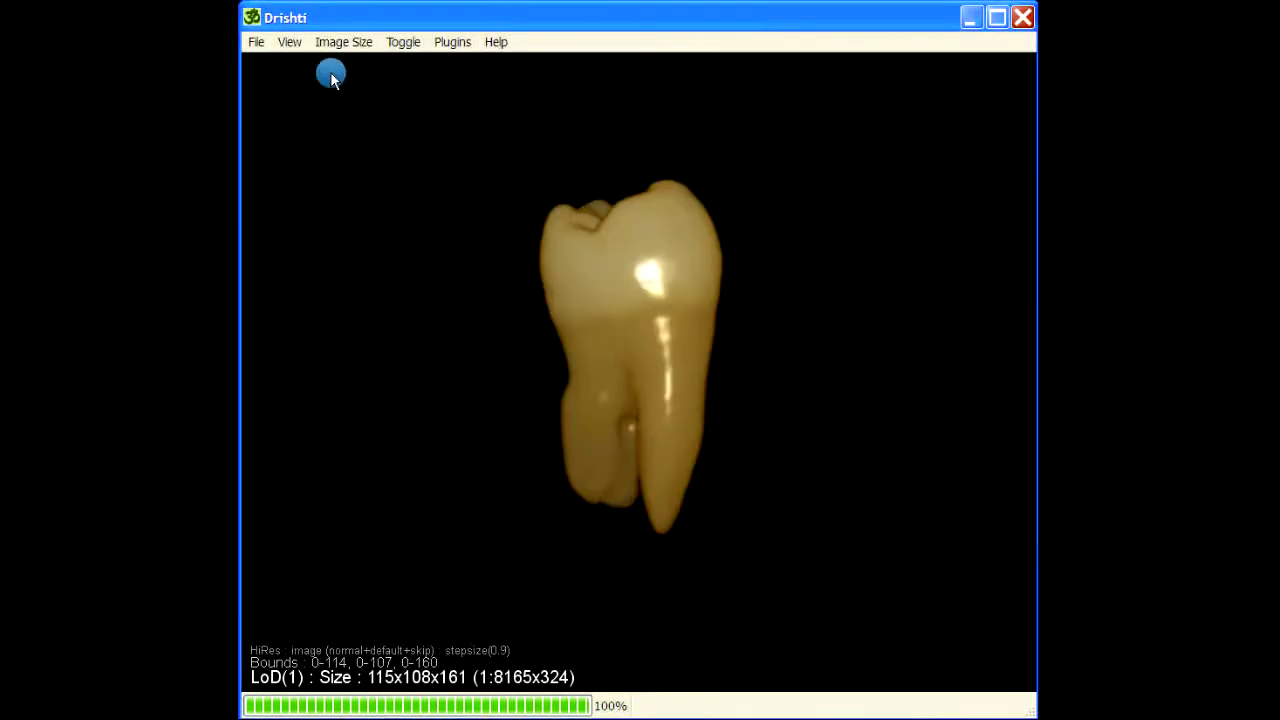
Step: Open the KeyFrame Editor panel, make it taller, and show its General Help
{"action": "left_click", "coordinate": [284, 41]}
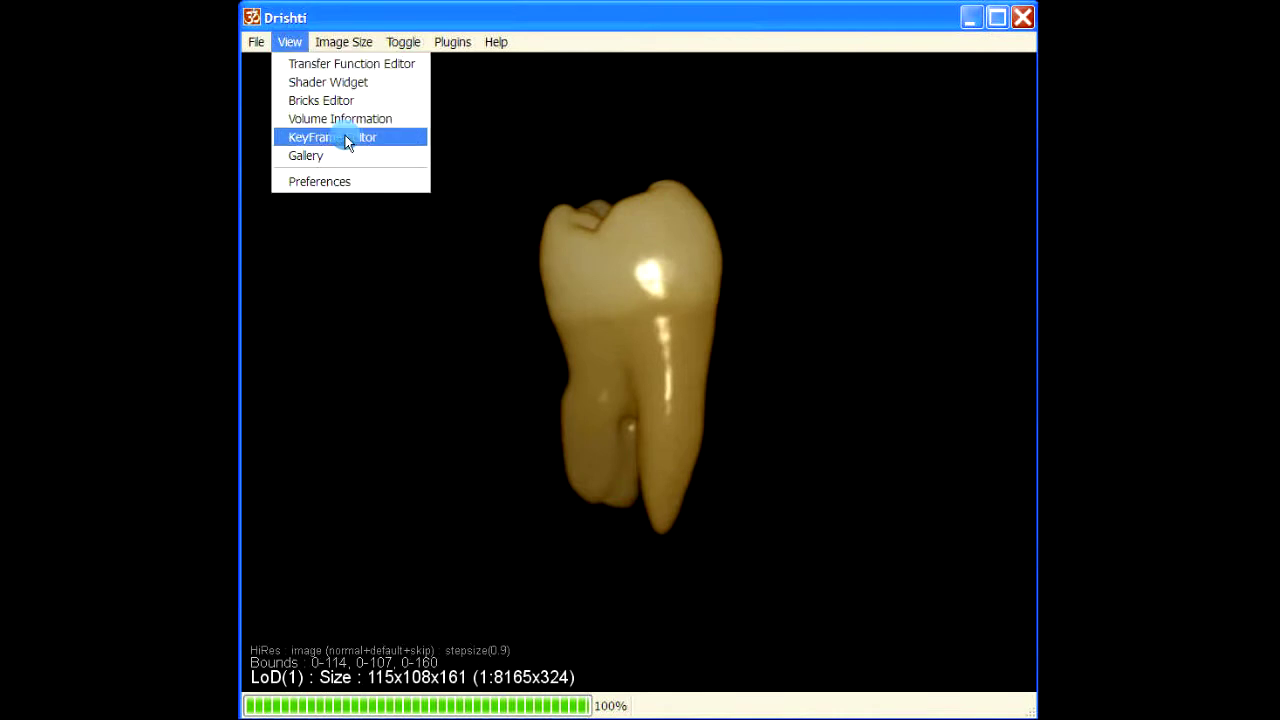
{"action": "left_click", "coordinate": [345, 135]}
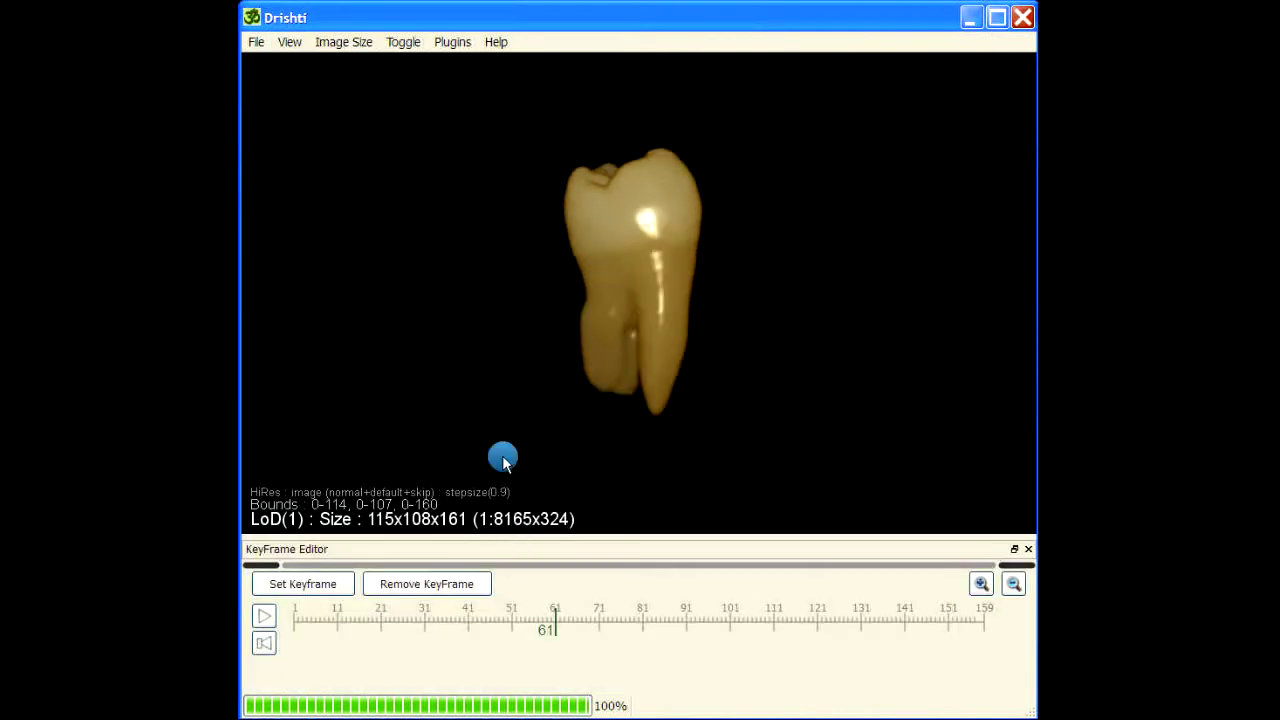
{"action": "left_click_drag", "start_coordinate": [512, 537], "coordinate": [506, 472]}
{"action": "key", "text": "F1"}
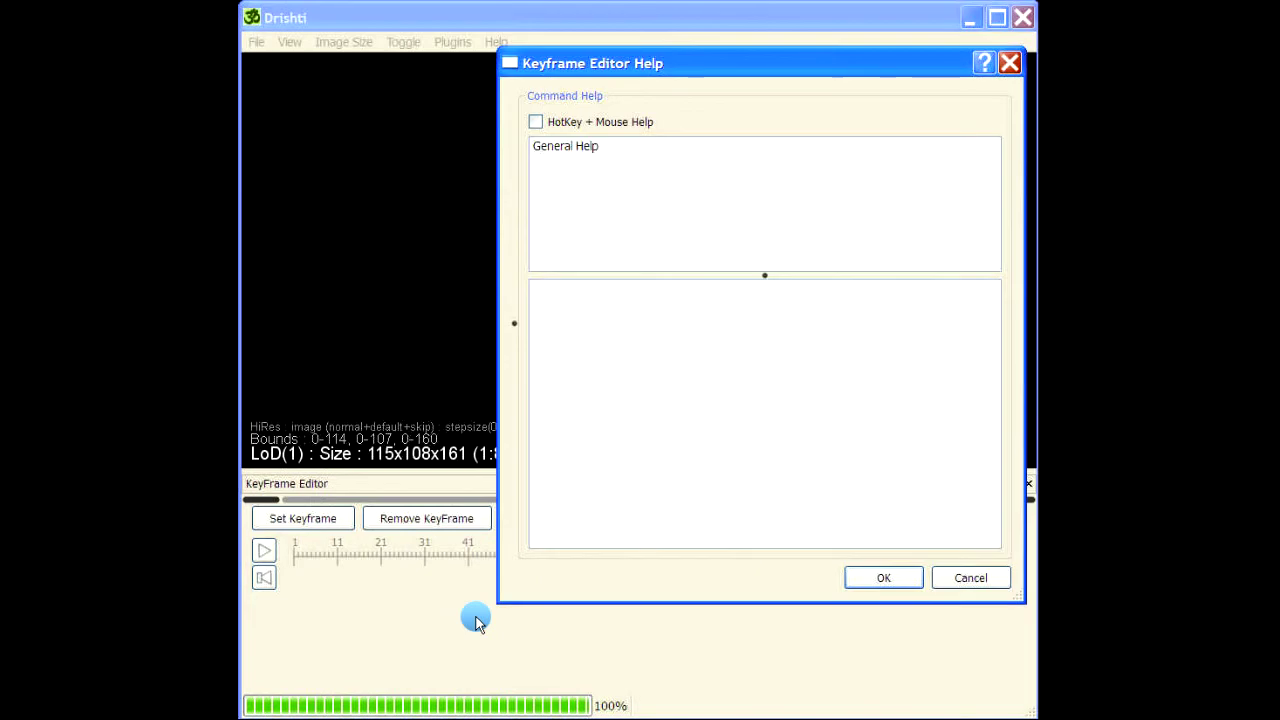
{"action": "left_click", "coordinate": [556, 148]}
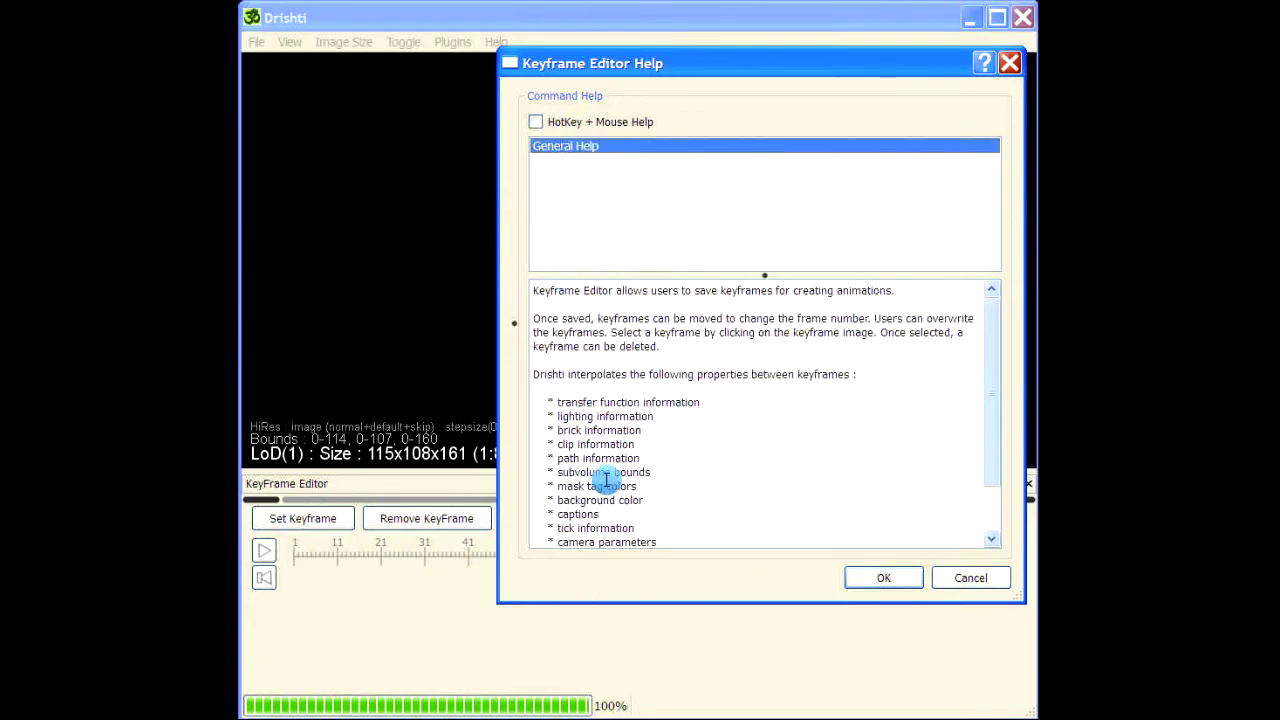
Step: Close the keyframe help and panel, then rotate the tooth to another side
{"action": "left_click_drag", "start_coordinate": [988, 320], "coordinate": [994, 366]}
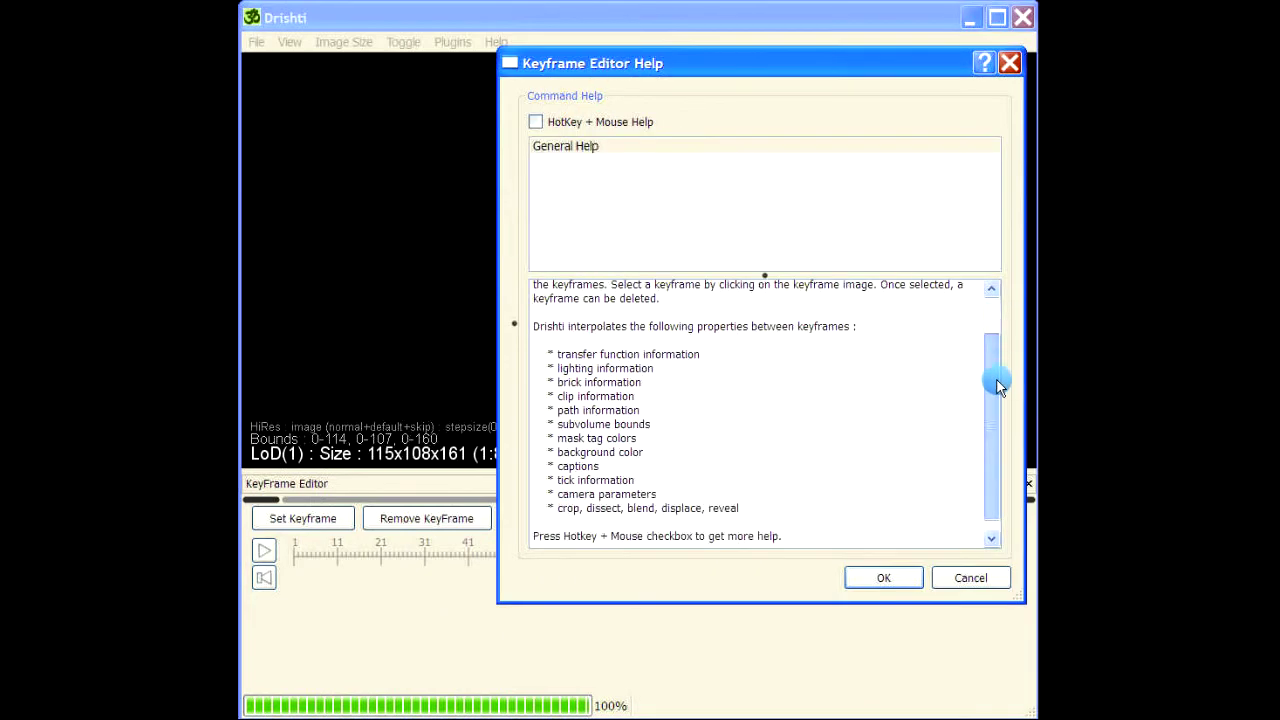
{"action": "left_click", "coordinate": [885, 582]}
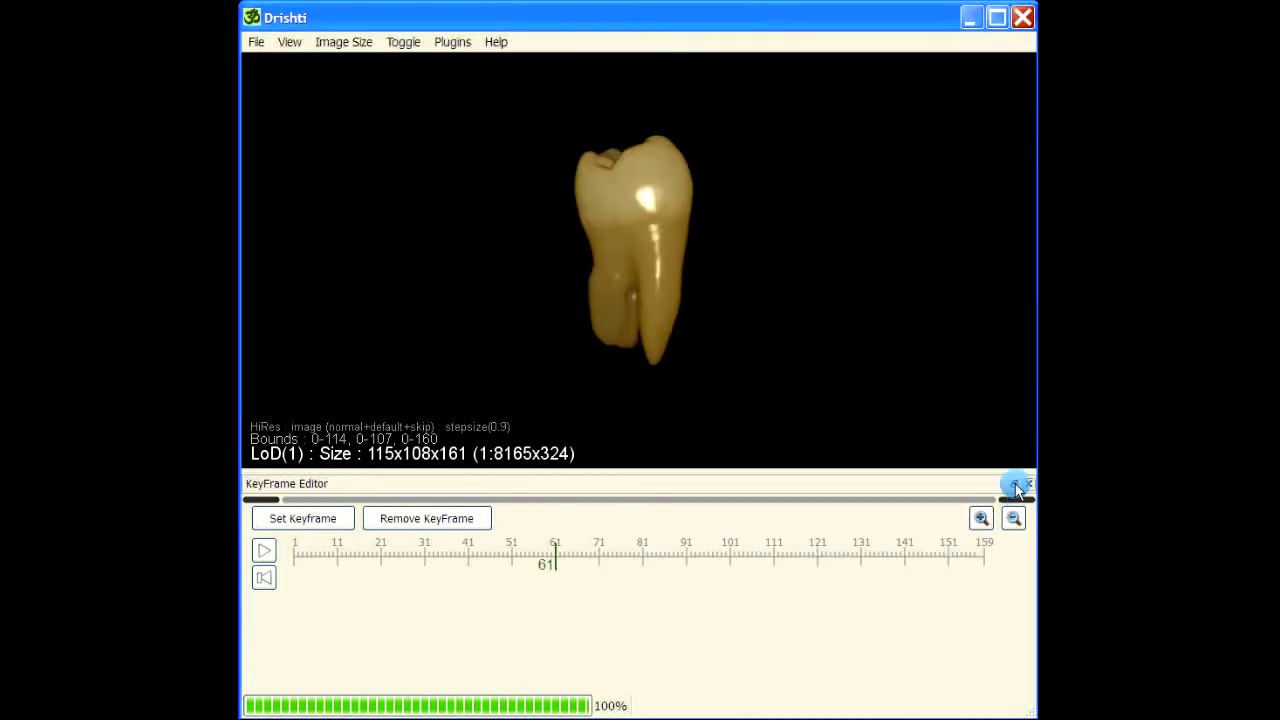
{"action": "left_click", "coordinate": [1028, 484]}
{"action": "left_click", "coordinate": [289, 42]}
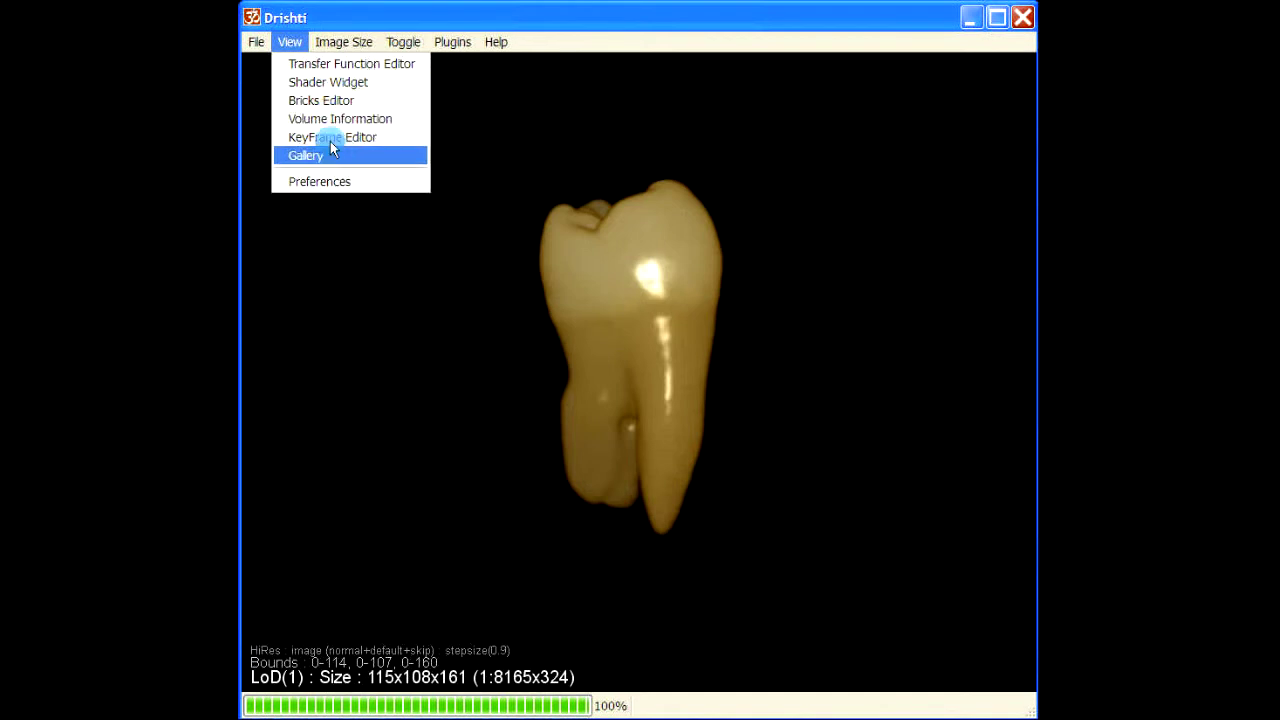
{"action": "left_click_drag", "start_coordinate": [728, 223], "coordinate": [763, 423]}
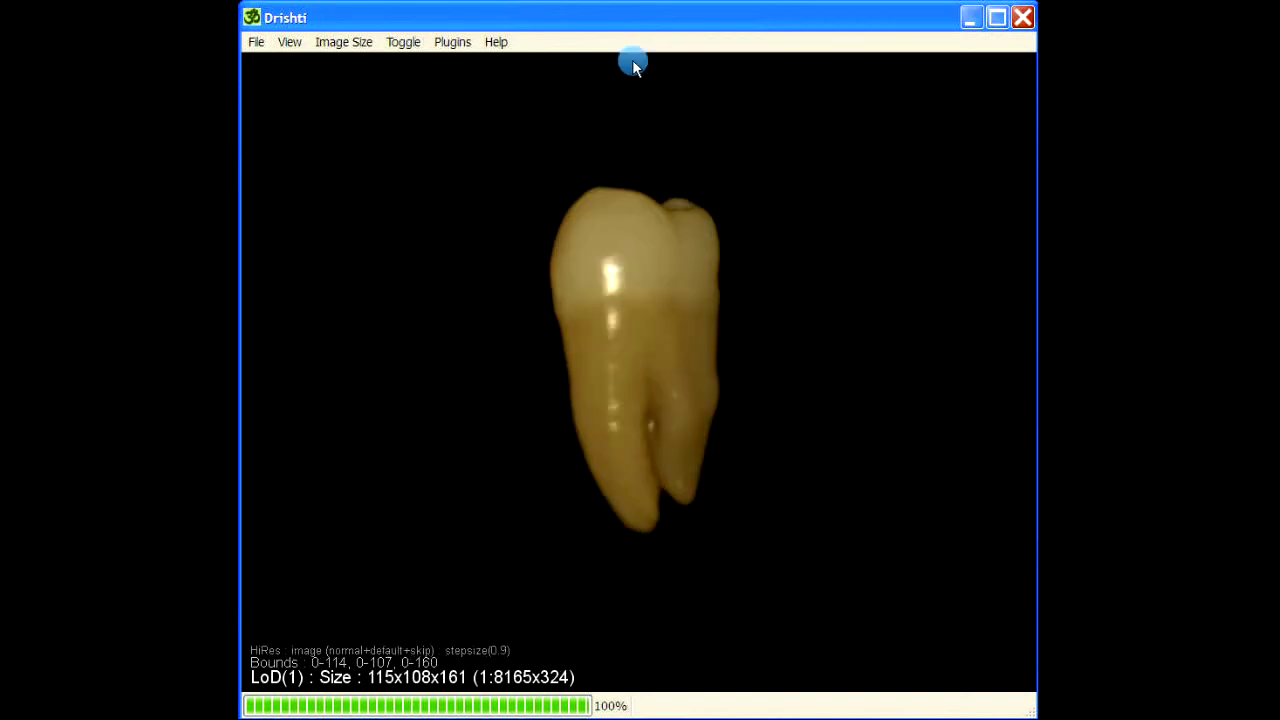
{"action": "key", "text": "space"}
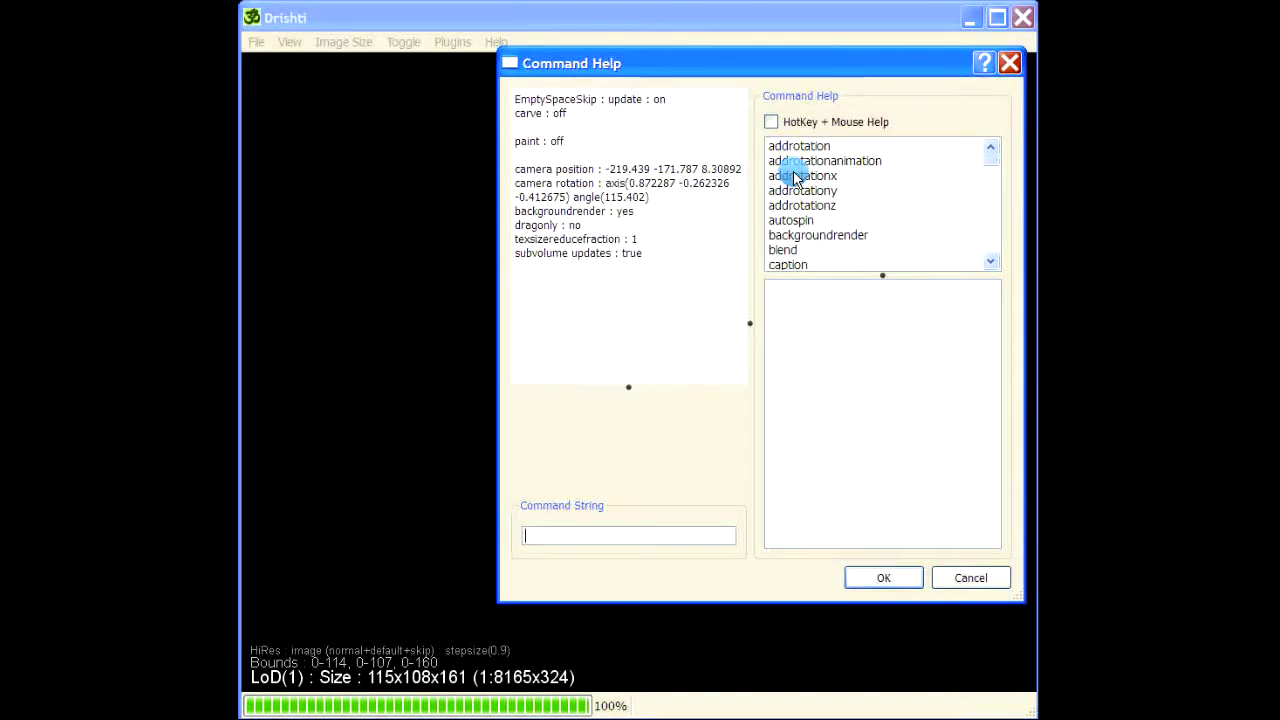
{"action": "left_click_drag", "start_coordinate": [768, 76], "coordinate": [595, 86]}
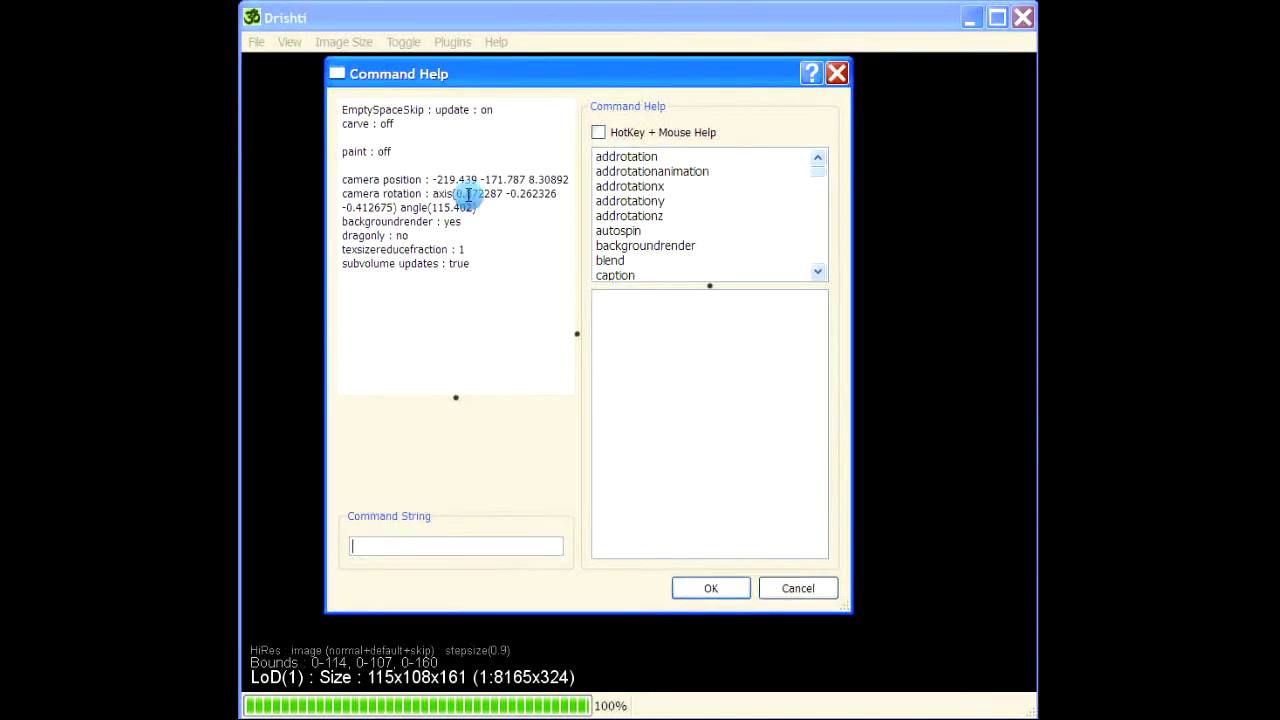
{"action": "left_click_drag", "start_coordinate": [845, 612], "coordinate": [1022, 625]}
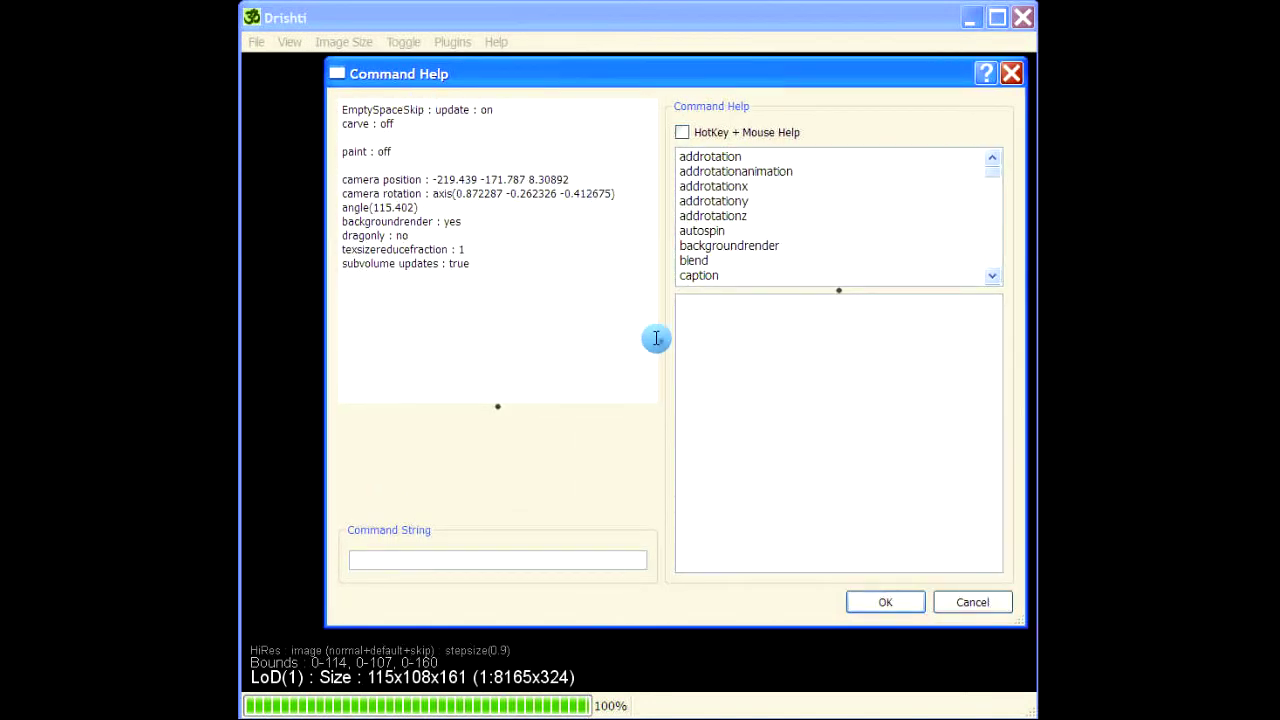
{"action": "left_click_drag", "start_coordinate": [660, 343], "coordinate": [598, 341]}
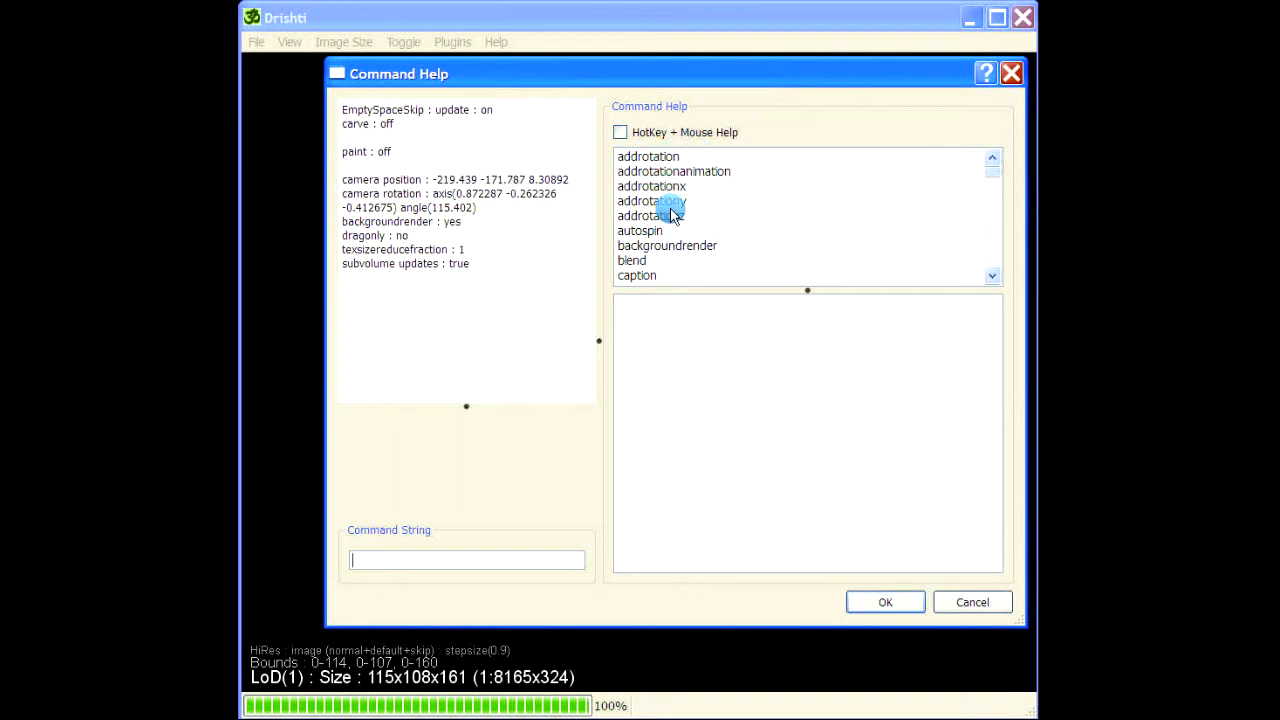
{"action": "left_click", "coordinate": [660, 160]}
{"action": "left_click", "coordinate": [652, 187]}
{"action": "left_click", "coordinate": [651, 215]}
{"action": "left_click", "coordinate": [645, 231]}
{"action": "left_click", "coordinate": [633, 260]}
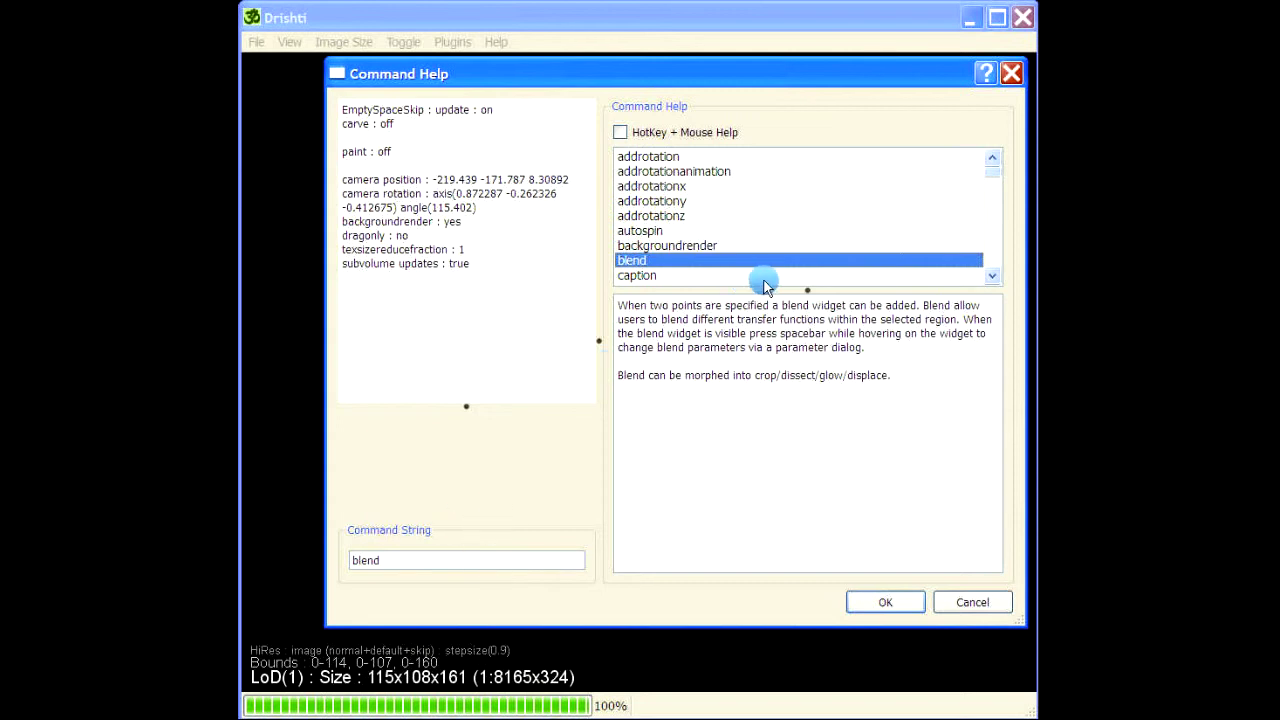
{"action": "left_click_drag", "start_coordinate": [988, 172], "coordinate": [988, 189]}
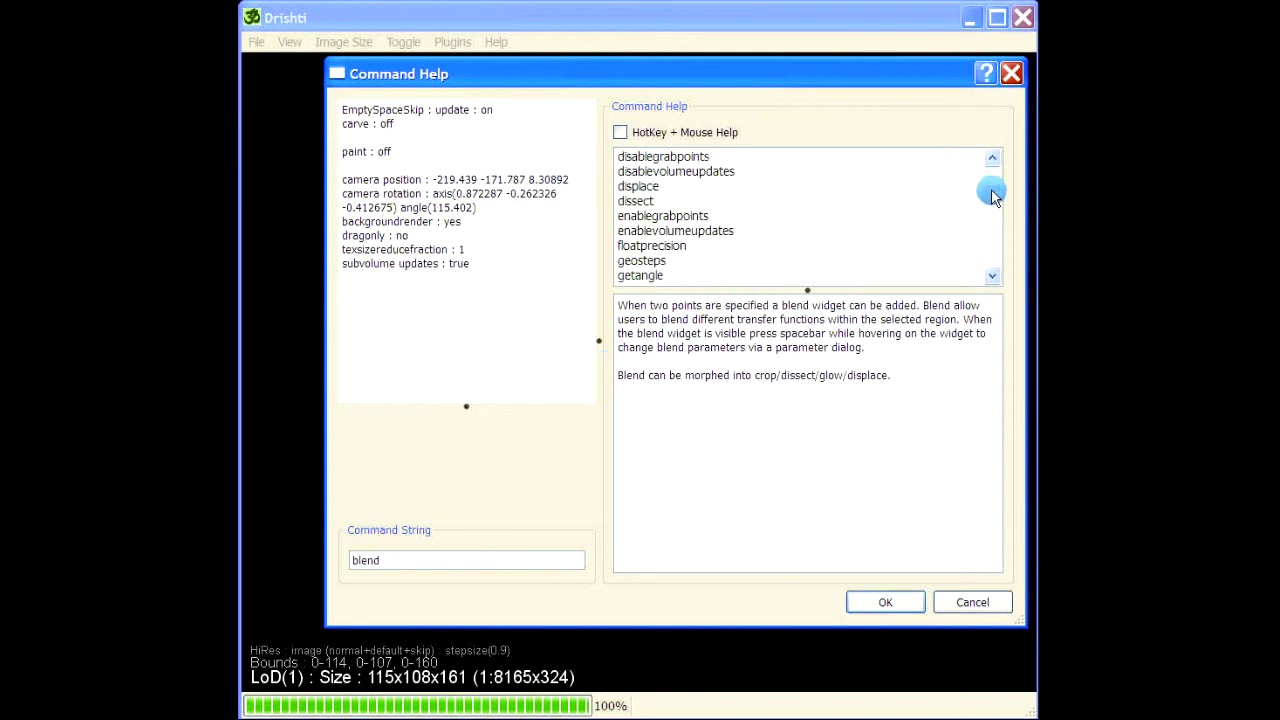
{"action": "left_click", "coordinate": [665, 217]}
{"action": "left_click", "coordinate": [648, 246]}
{"action": "left_click", "coordinate": [645, 275]}
{"action": "left_click", "coordinate": [648, 187]}
{"action": "left_click", "coordinate": [713, 170]}
{"action": "left_click", "coordinate": [663, 156]}
{"action": "left_click_drag", "start_coordinate": [988, 189], "coordinate": [988, 168]}
{"action": "left_click", "coordinate": [650, 230]}
{"action": "left_click", "coordinate": [620, 132]}
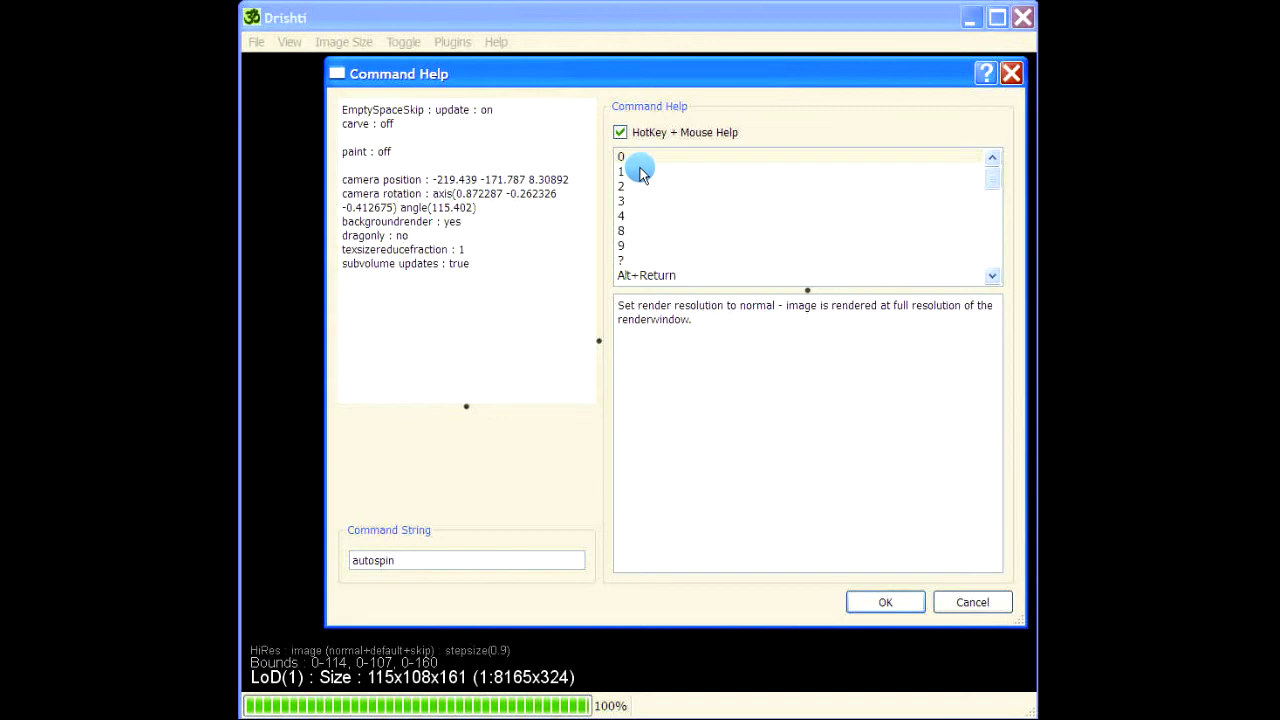
{"action": "left_click", "coordinate": [641, 172]}
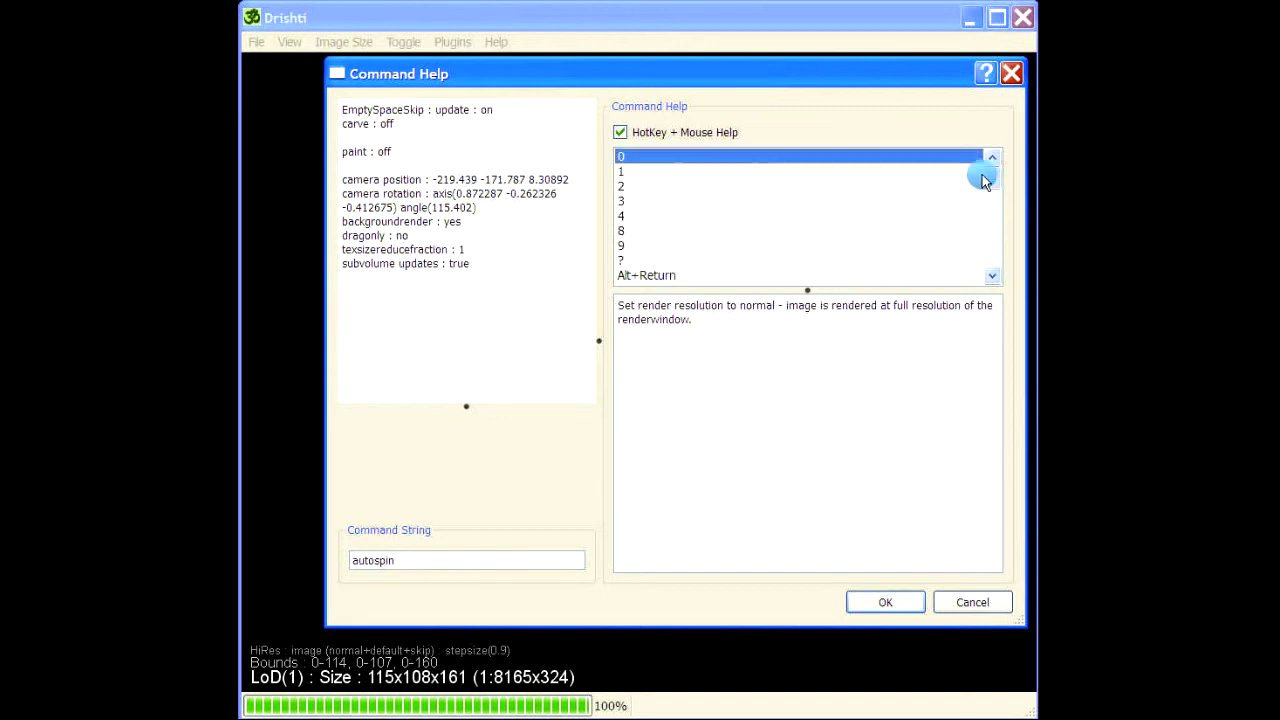
{"action": "left_click_drag", "start_coordinate": [988, 188], "coordinate": [605, 178]}
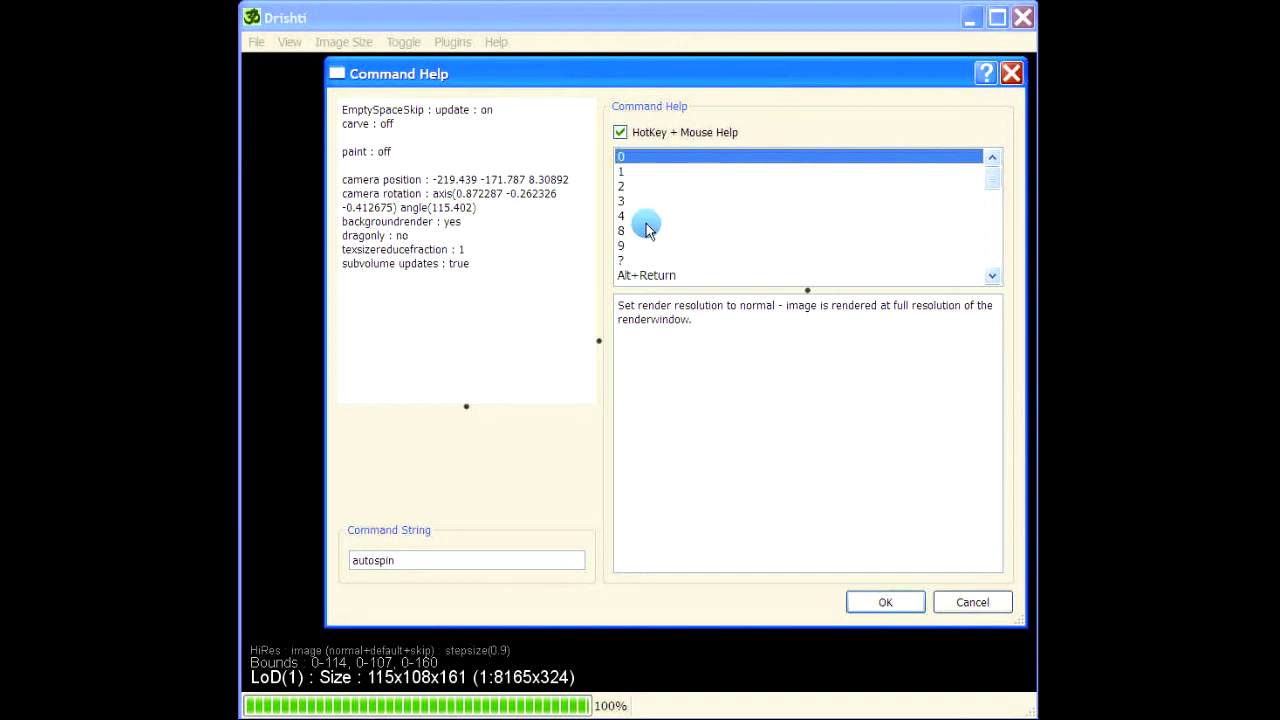
{"action": "scroll", "coordinate": [648, 226], "scroll_direction": "down", "scroll_amount": 1}
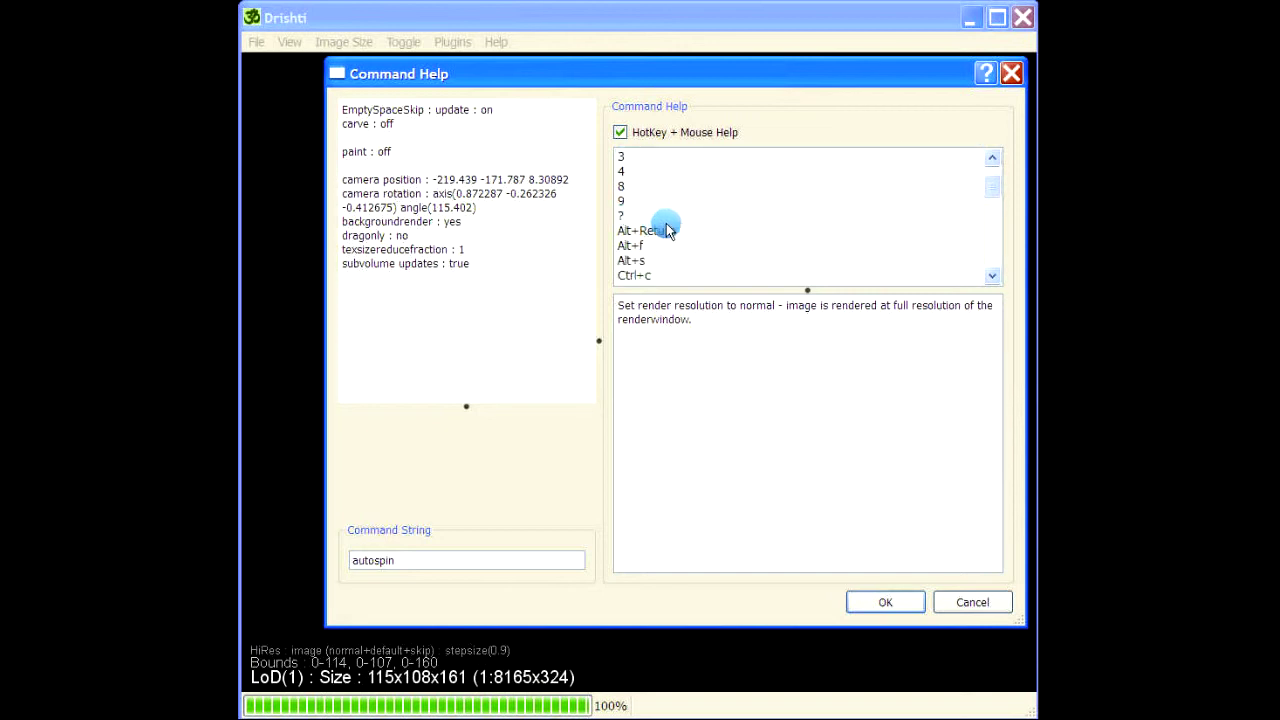
{"action": "left_click", "coordinate": [622, 215]}
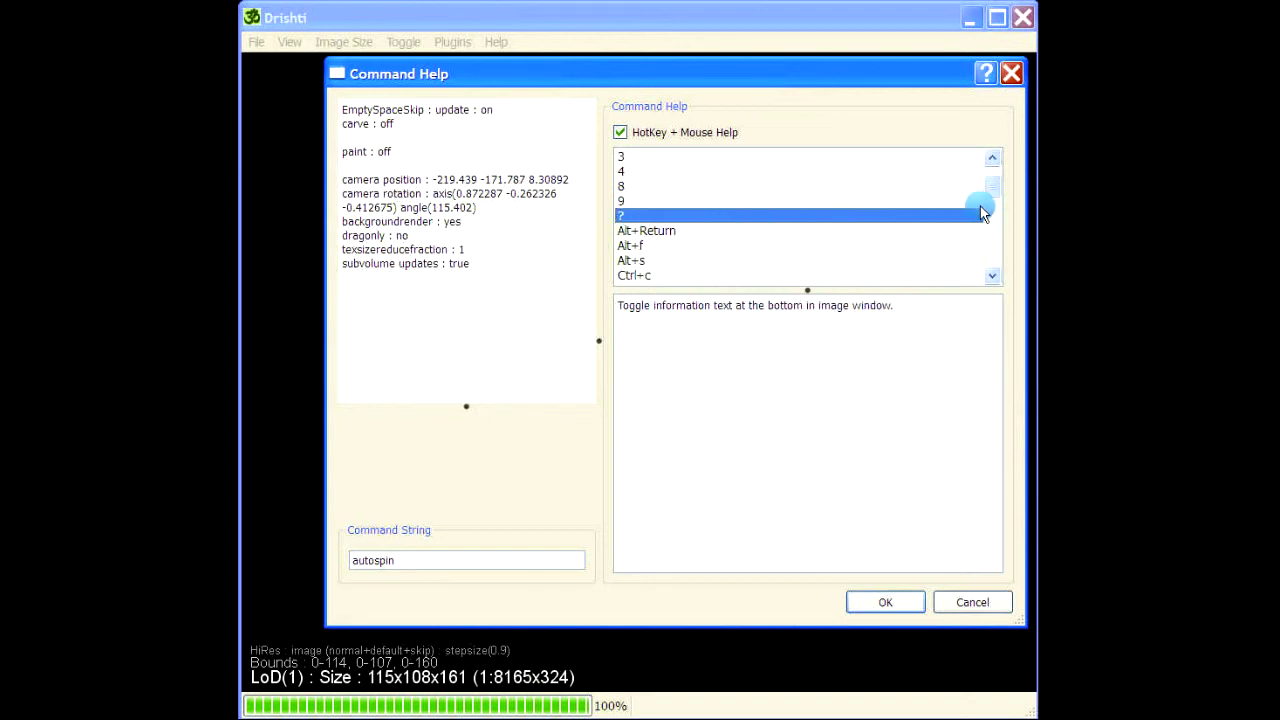
{"action": "scroll", "coordinate": [990, 197], "scroll_direction": "down", "scroll_amount": 1}
{"action": "left_click", "coordinate": [690, 201]}
{"action": "scroll", "coordinate": [685, 210], "scroll_direction": "down", "scroll_amount": 4}
{"action": "scroll", "coordinate": [664, 220], "scroll_direction": "up", "scroll_amount": 1}
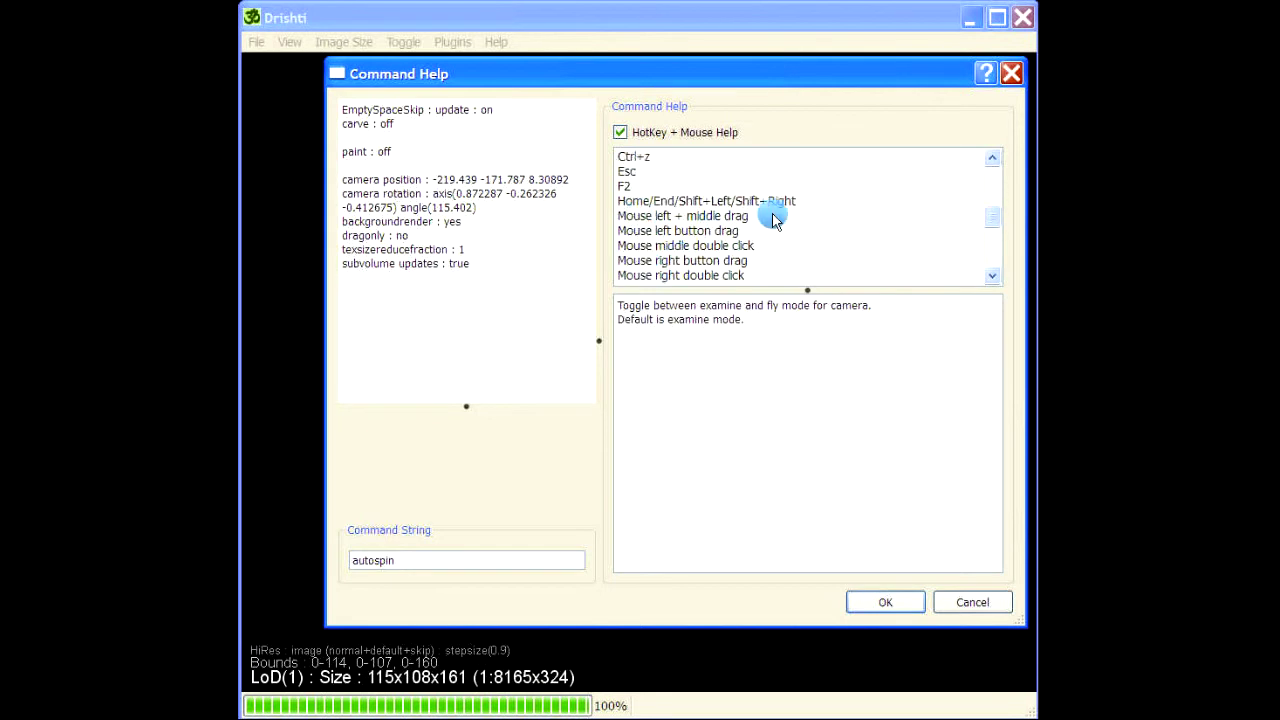
{"action": "scroll", "coordinate": [682, 225], "scroll_direction": "down", "scroll_amount": 5}
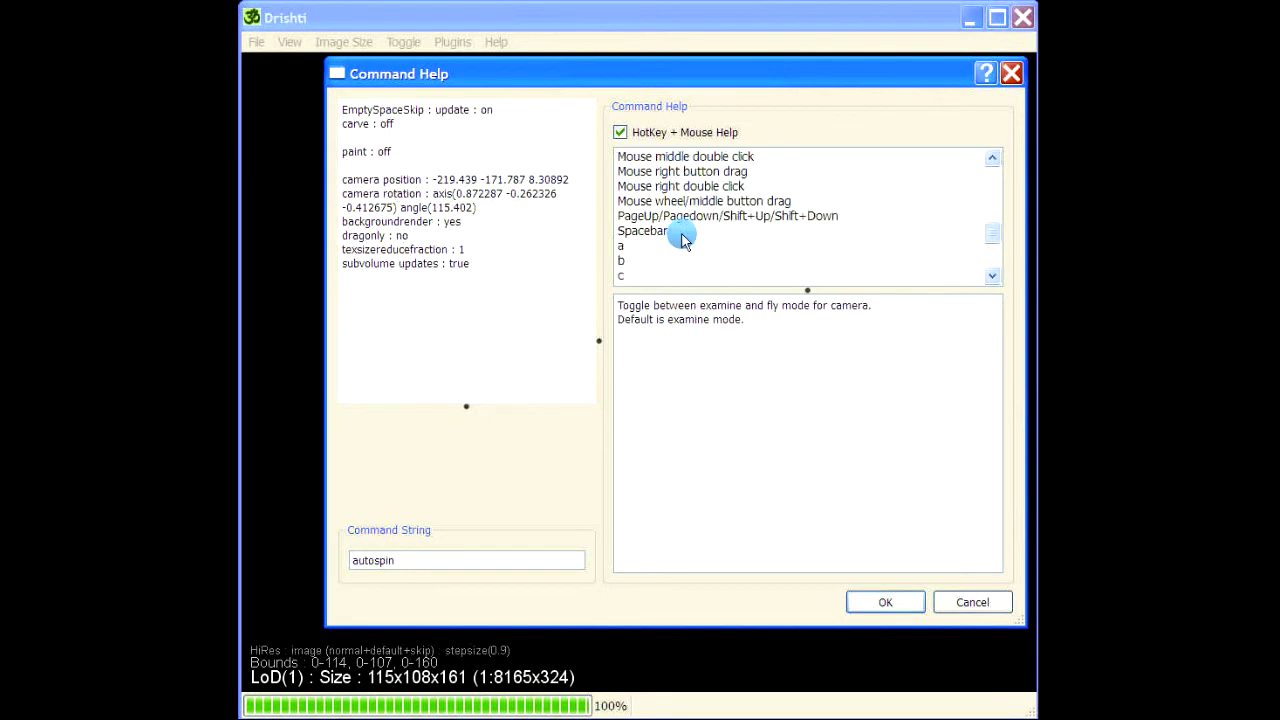
{"action": "left_click", "coordinate": [631, 246]}
{"action": "left_click", "coordinate": [632, 216]}
{"action": "left_click", "coordinate": [645, 170]}
{"action": "left_click", "coordinate": [645, 157]}
{"action": "scroll", "coordinate": [866, 194], "scroll_direction": "up", "scroll_amount": 5}
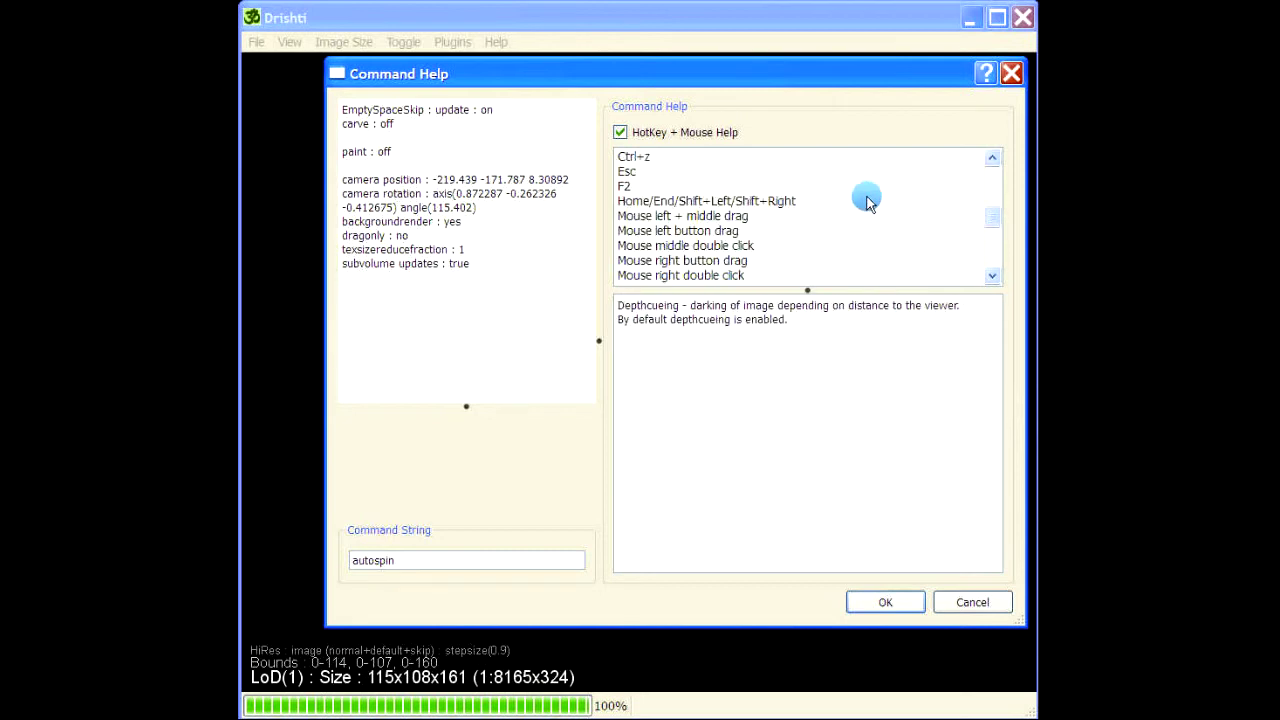
{"action": "left_click", "coordinate": [689, 262]}
{"action": "left_click", "coordinate": [690, 217]}
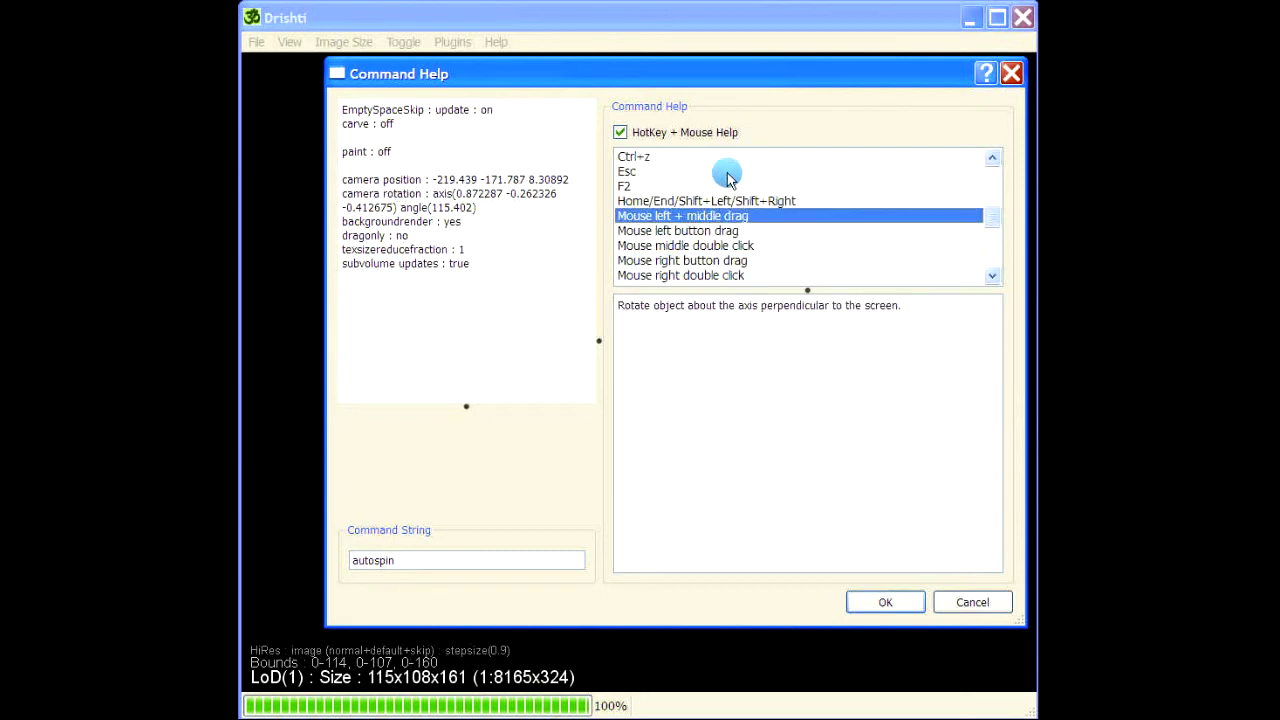
{"action": "left_click", "coordinate": [621, 133]}
{"action": "left_click", "coordinate": [972, 602]}
Step: Bring in a clip plane cutting off the tooth's crown and open its parameter window
{"action": "left_click_drag", "start_coordinate": [770, 312], "coordinate": [600, 426]}
{"action": "left_click_drag", "start_coordinate": [743, 313], "coordinate": [797, 334]}
{"action": "left_click_drag", "start_coordinate": [797, 211], "coordinate": [775, 417]}
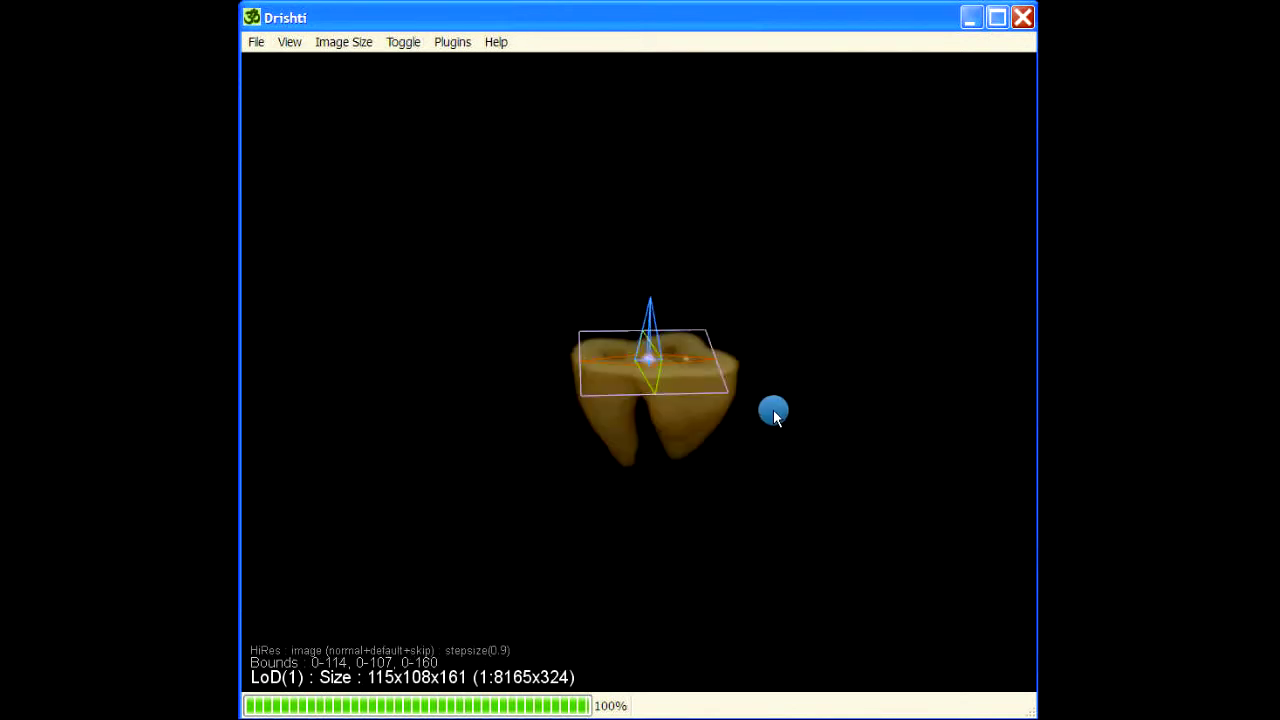
{"action": "left_click_drag", "start_coordinate": [671, 357], "coordinate": [859, 369]}
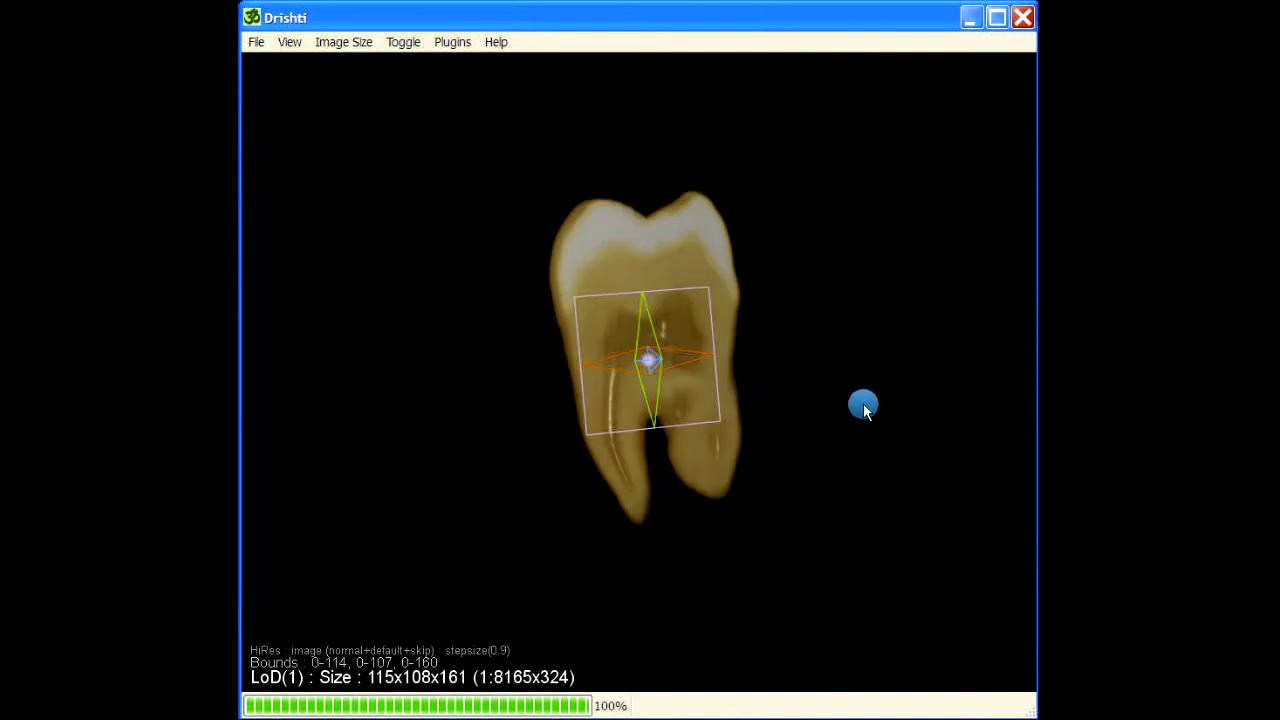
{"action": "double_click", "coordinate": [653, 366]}
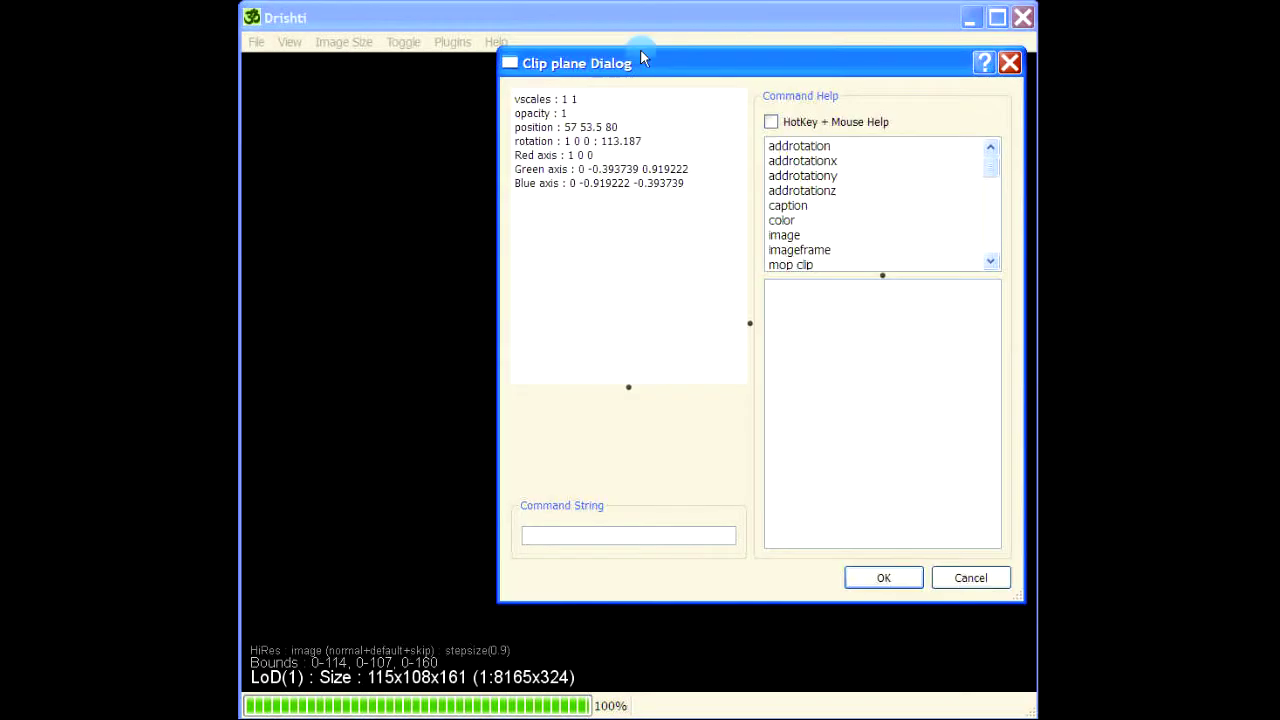
{"action": "left_click_drag", "start_coordinate": [649, 67], "coordinate": [494, 72]}
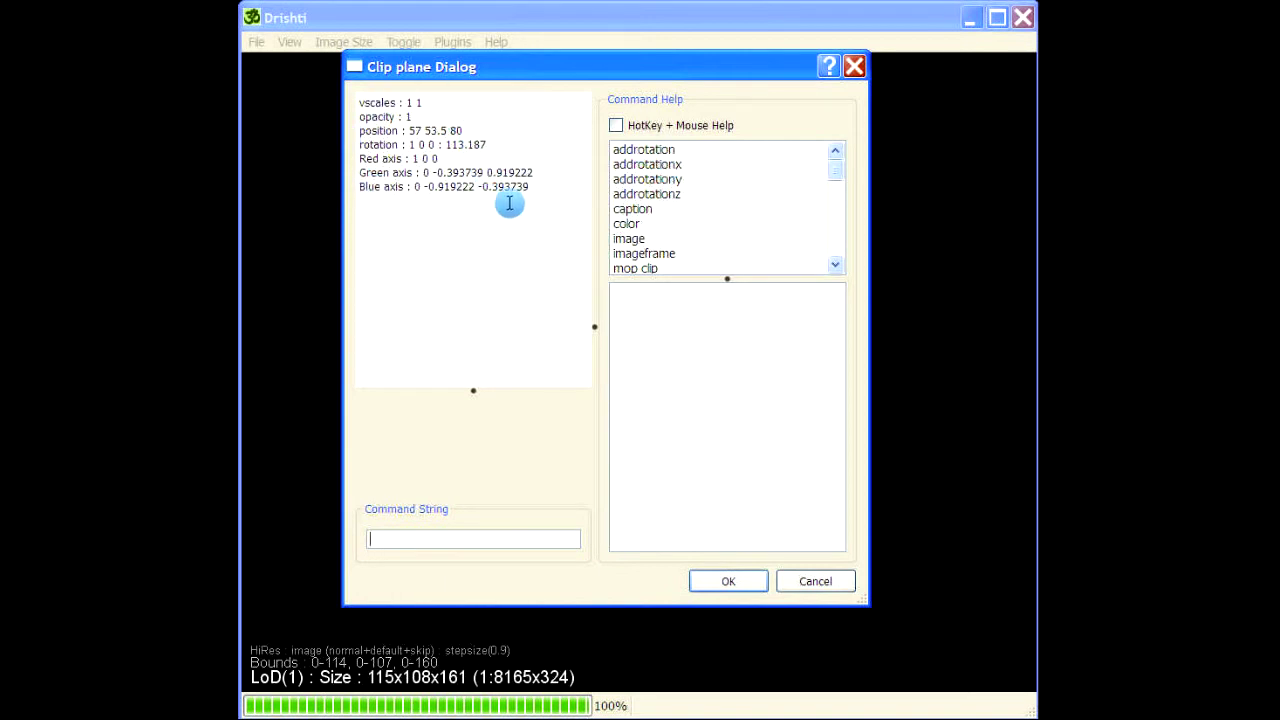
{"action": "left_click_drag", "start_coordinate": [471, 390], "coordinate": [466, 311]}
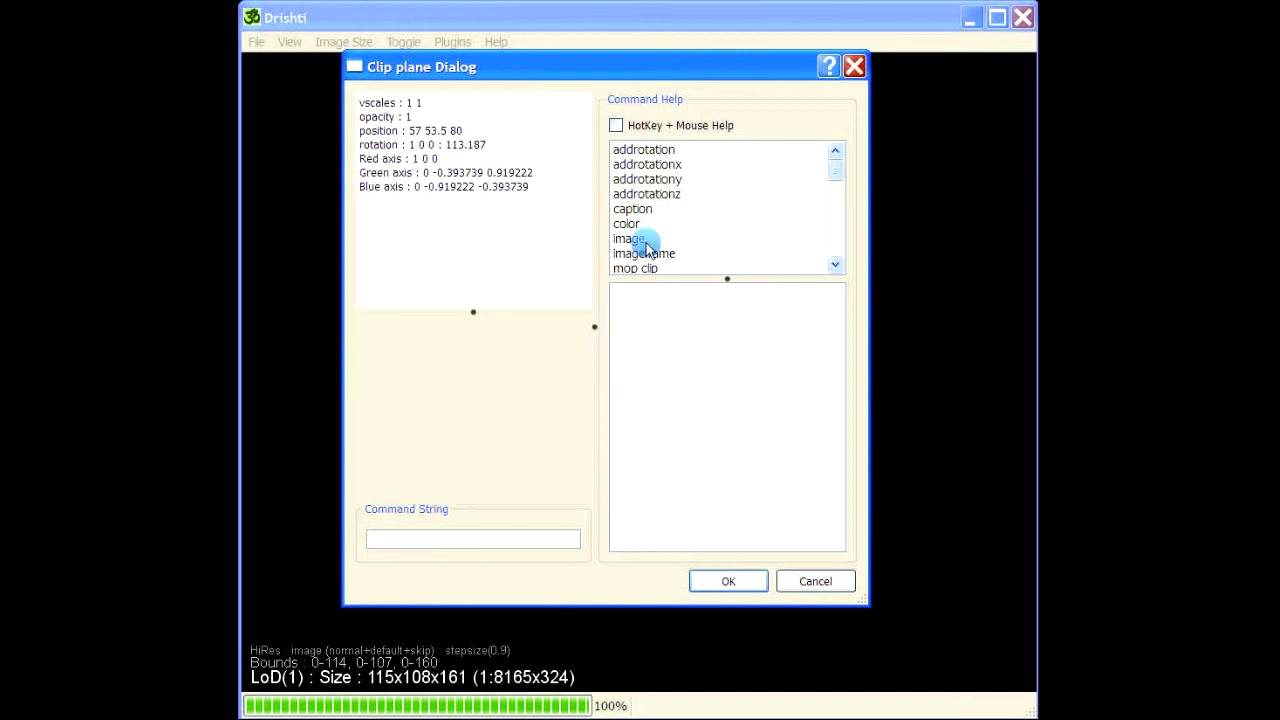
Step: Read the clip plane help for image, imageframe, movez, reslicevolume, movex and moveb commands
{"action": "left_click", "coordinate": [650, 149]}
{"action": "left_click", "coordinate": [652, 179]}
{"action": "left_click", "coordinate": [648, 238]}
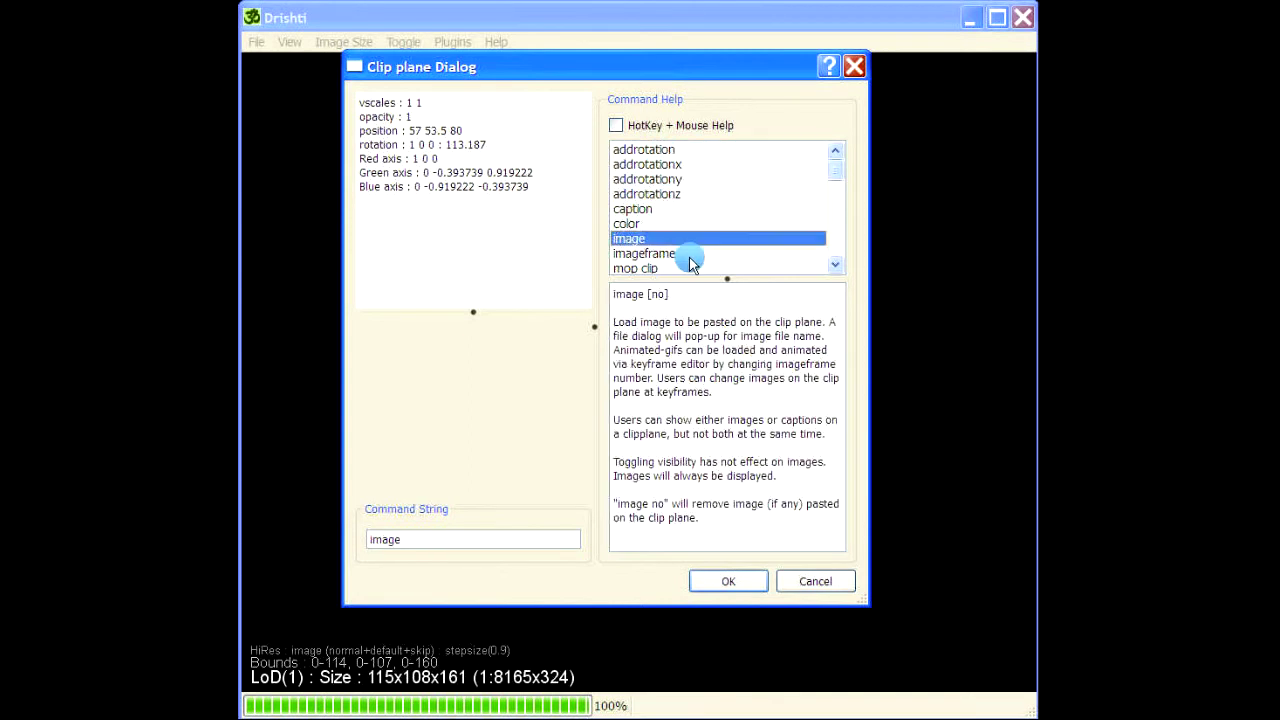
{"action": "left_click", "coordinate": [695, 255]}
{"action": "left_click_drag", "start_coordinate": [829, 165], "coordinate": [836, 200]}
{"action": "left_click", "coordinate": [690, 209]}
{"action": "left_click", "coordinate": [655, 253]}
{"action": "left_click", "coordinate": [627, 179]}
{"action": "left_click", "coordinate": [630, 149]}
Step: Toggle the HotKey + Mouse Help on and off, then close the clip plane dialog
{"action": "left_click", "coordinate": [616, 125]}
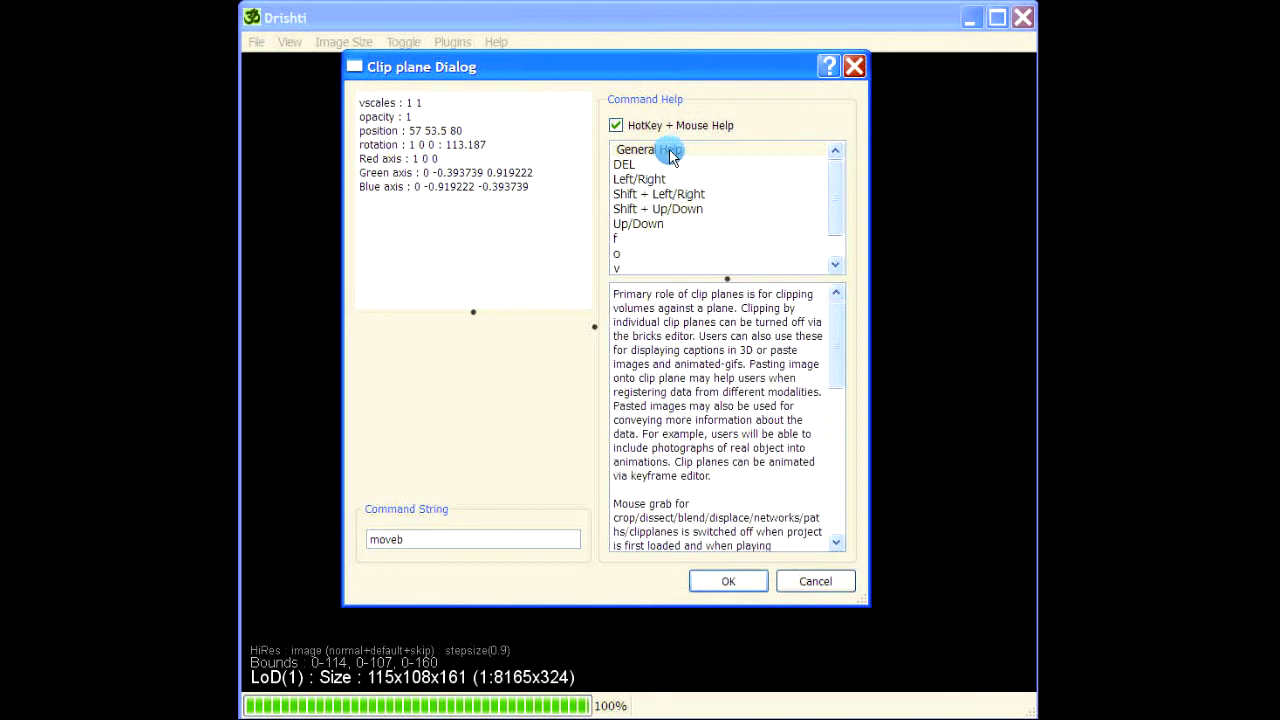
{"action": "mouse_move", "coordinate": [829, 177]}
{"action": "left_mouse_down"}
{"action": "mouse_move", "coordinate": [829, 206]}
{"action": "mouse_move", "coordinate": [832, 190]}
{"action": "left_mouse_up"}
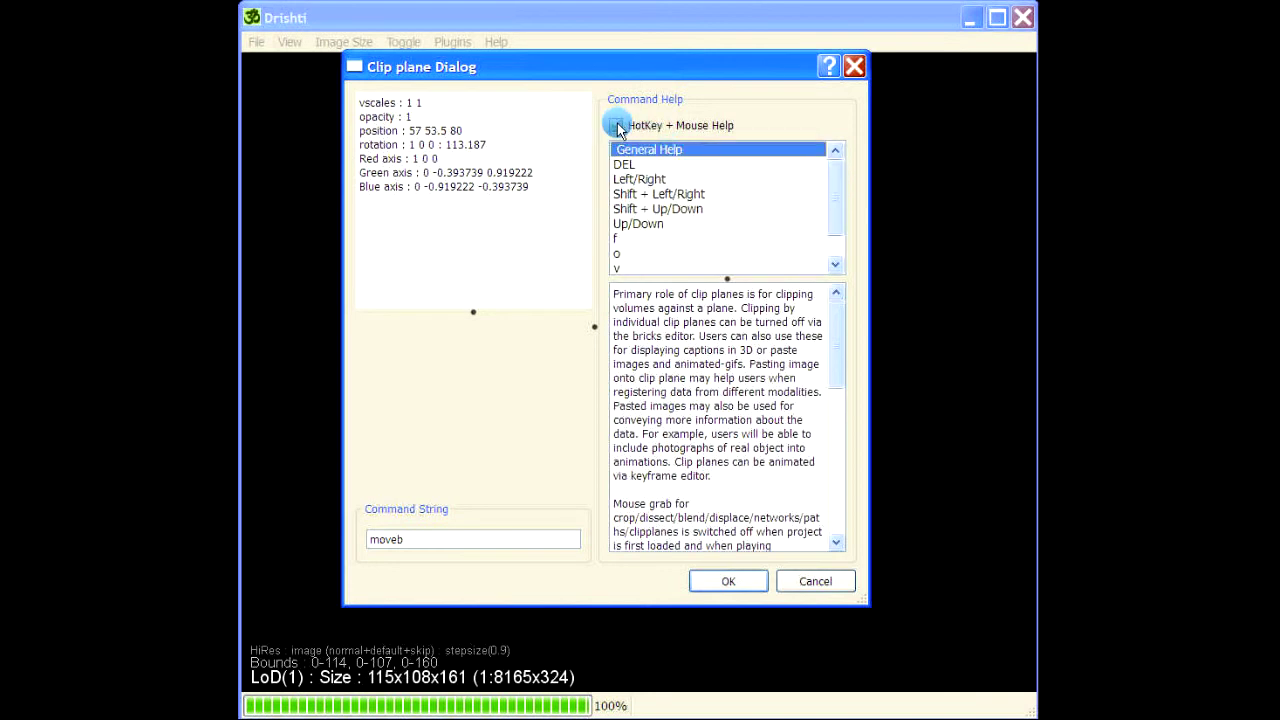
{"action": "left_click", "coordinate": [616, 125]}
{"action": "mouse_move", "coordinate": [840, 163]}
{"action": "left_mouse_down"}
{"action": "mouse_move", "coordinate": [840, 206]}
{"action": "mouse_move", "coordinate": [837, 166]}
{"action": "left_mouse_up"}
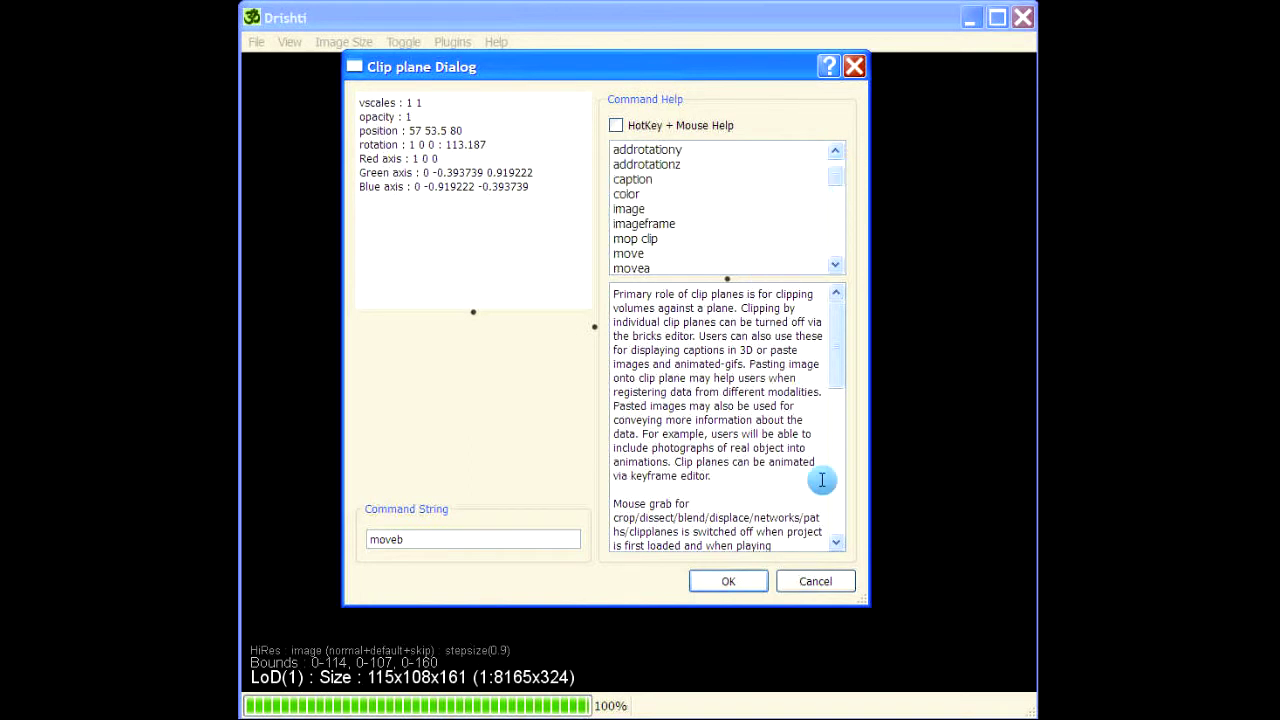
{"action": "left_click", "coordinate": [728, 581]}
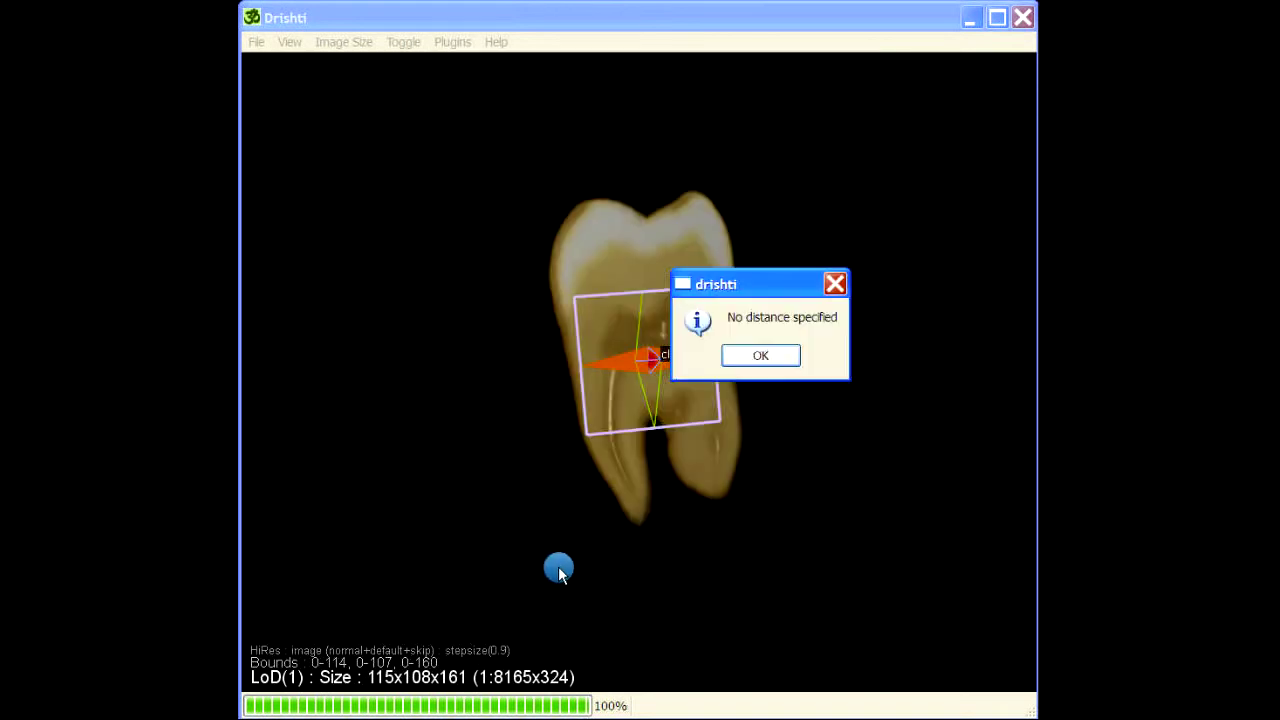
Step: Dismiss the notice, hide the clip plane, and mark three points on the tooth
{"action": "left_click", "coordinate": [762, 357]}
{"action": "key", "text": "Delete"}
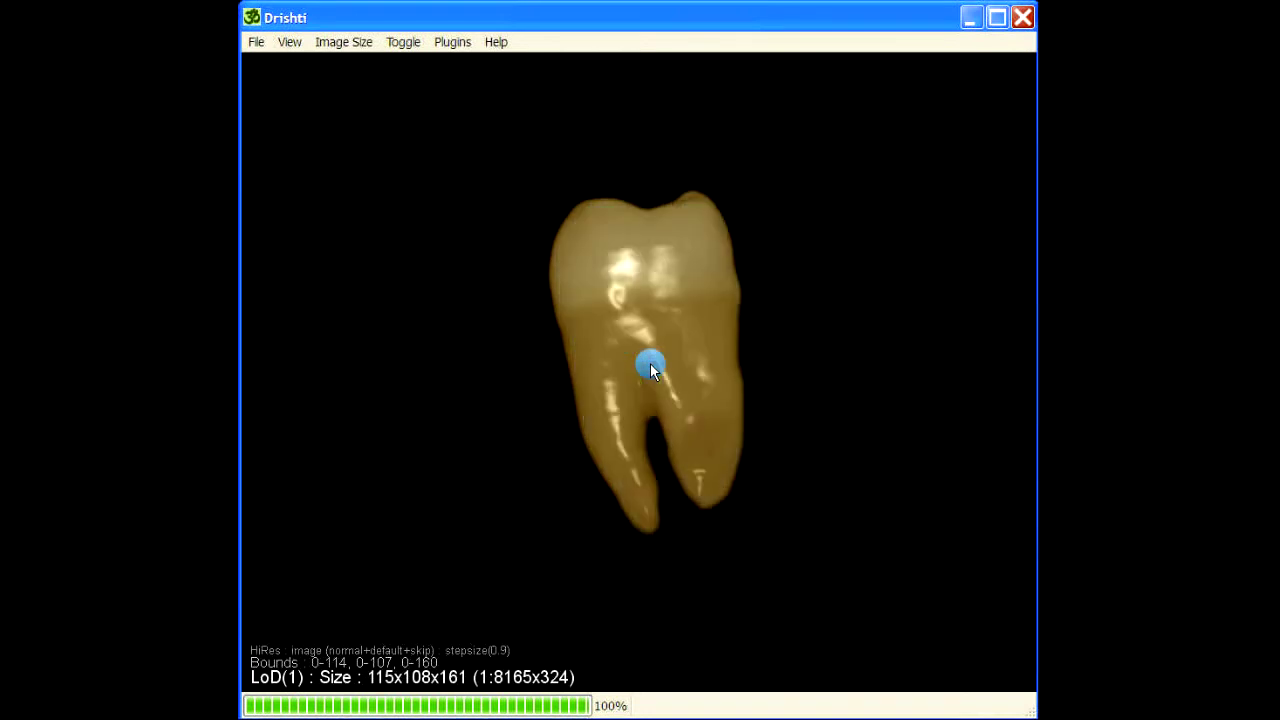
{"action": "left_click", "coordinate": [696, 260], "text": "shift"}
{"action": "left_click", "coordinate": [693, 437], "text": "shift"}
{"action": "left_click", "coordinate": [703, 344], "text": "shift"}
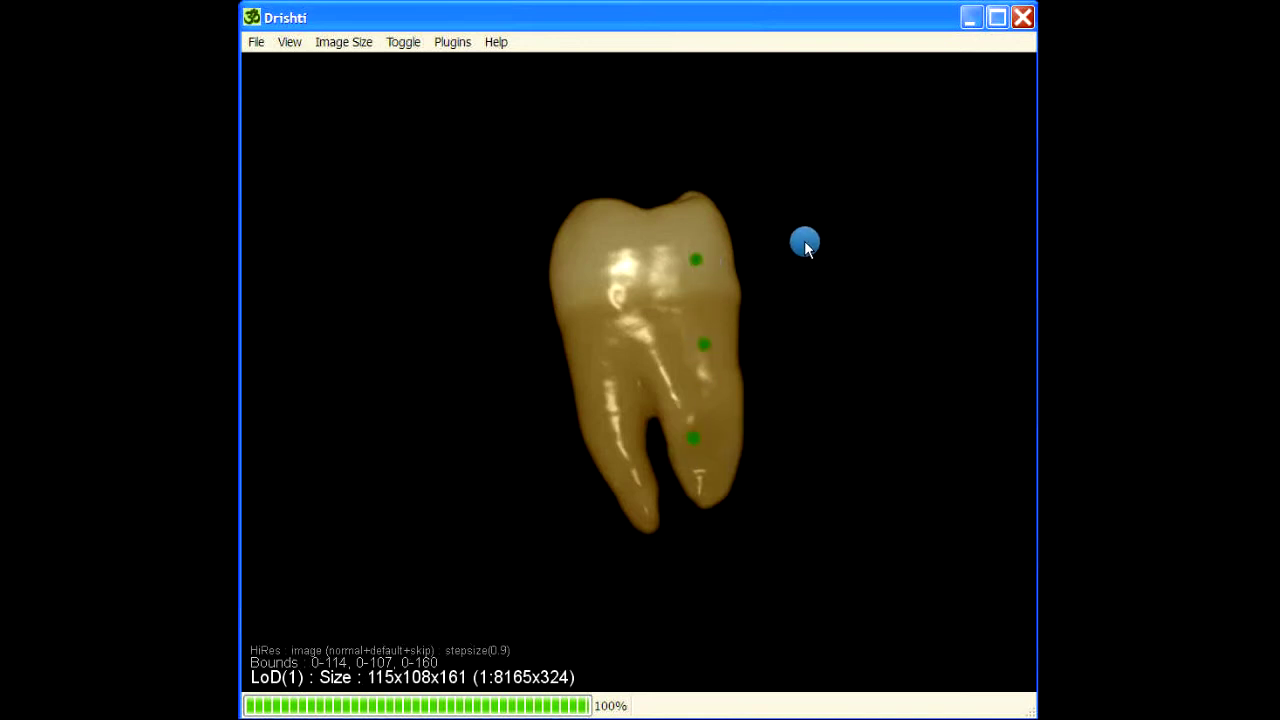
Step: Join the three points into a path and bring up its parameters
{"action": "key", "text": "space"}
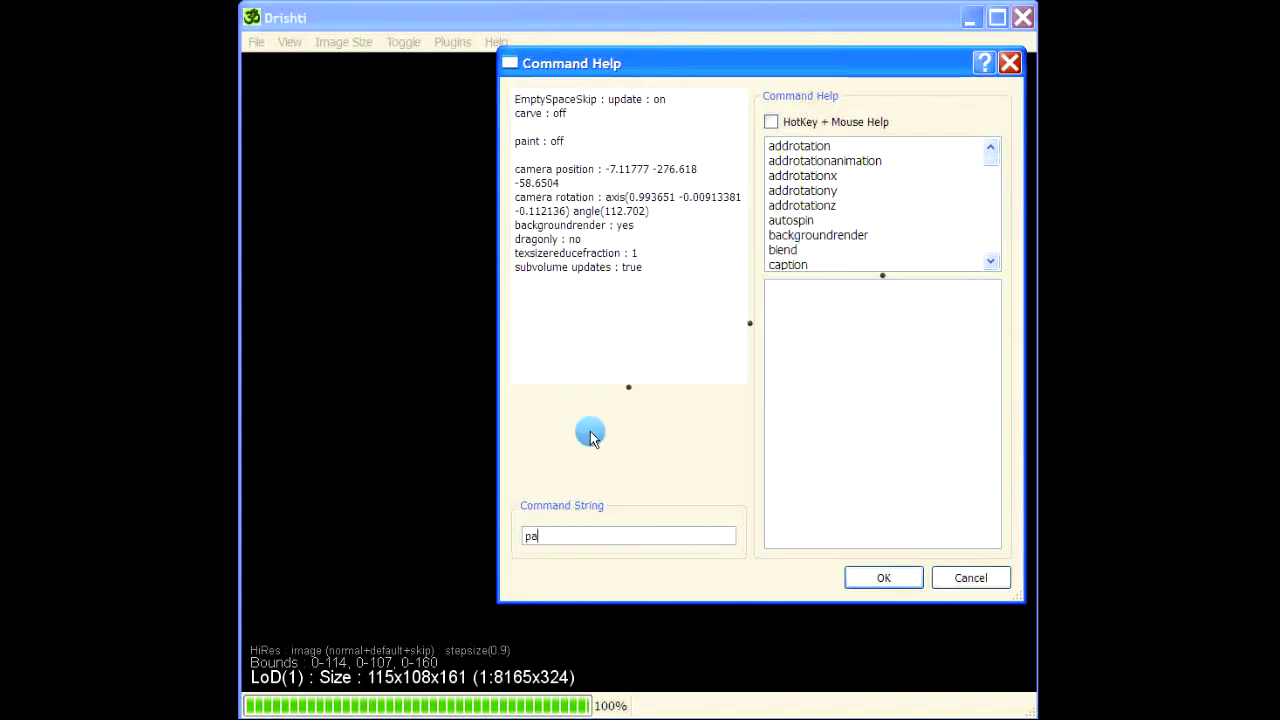
{"action": "key", "text": "Return"}
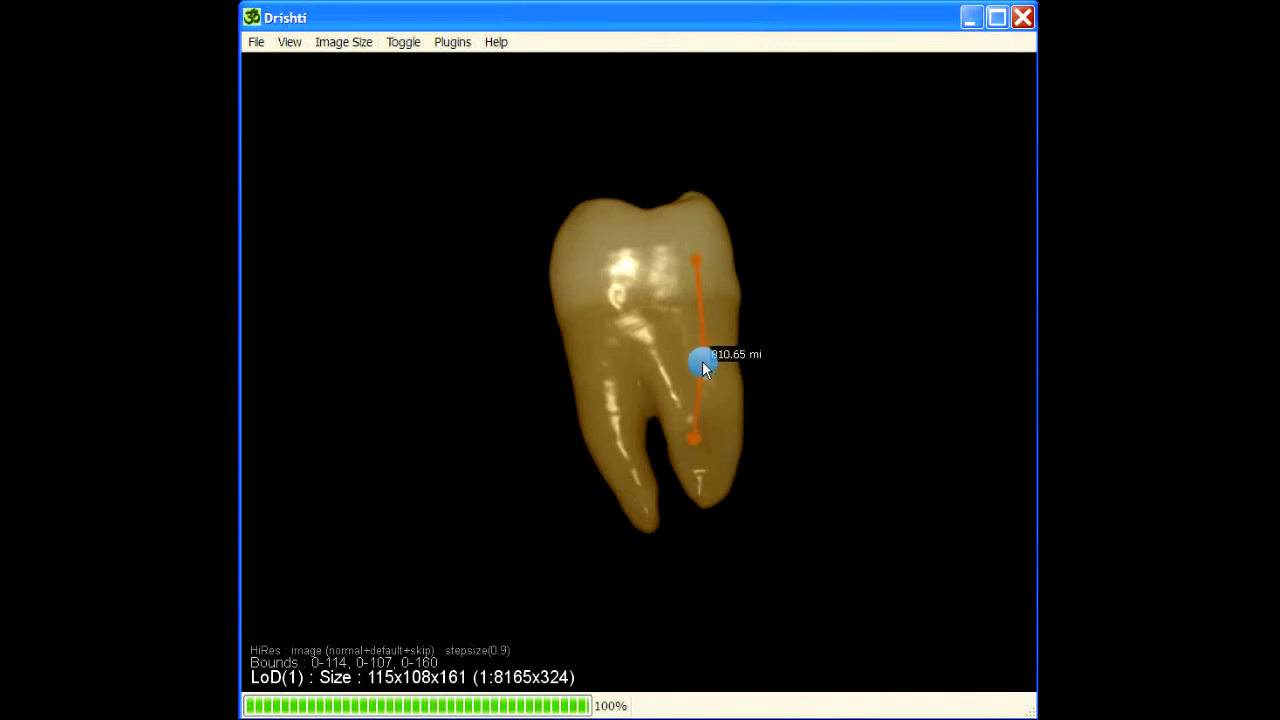
{"action": "key", "text": "space"}
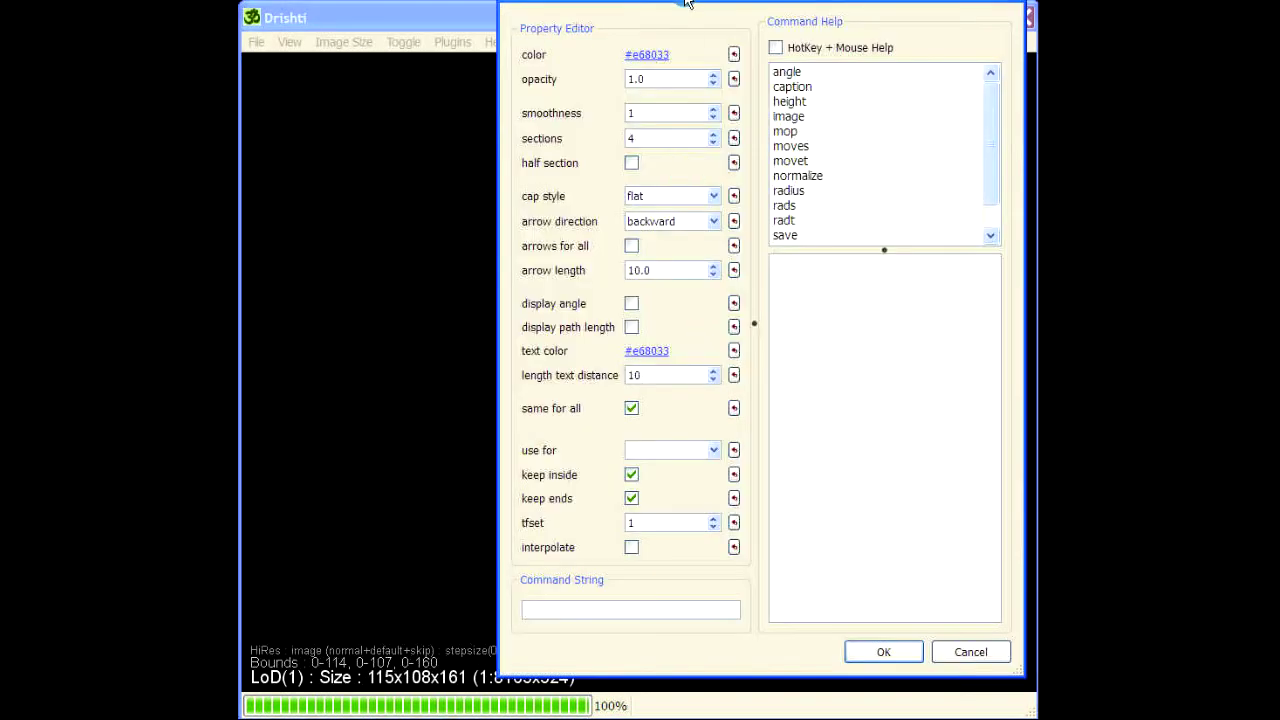
Step: Reposition and widen the Path Parameters dialog, toggle its hotkey help, then close it with OK
{"action": "left_click_drag", "start_coordinate": [690, 2], "coordinate": [600, 46]}
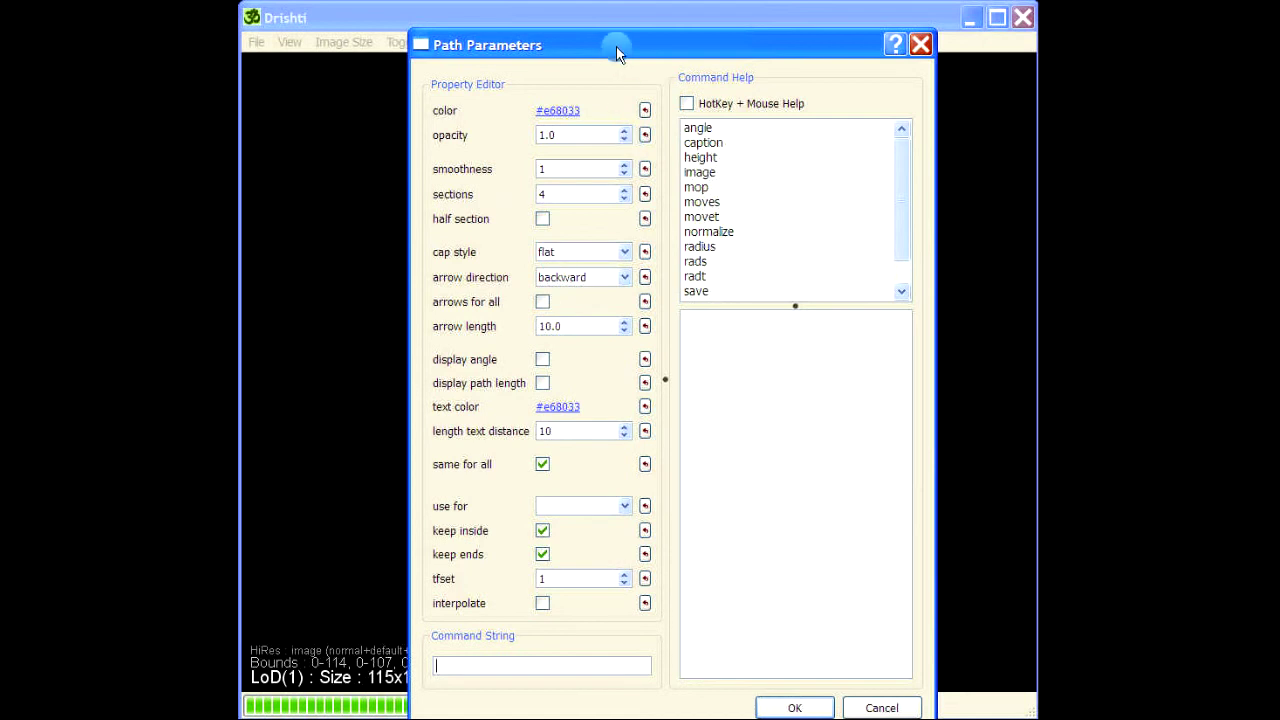
{"action": "left_click_drag", "start_coordinate": [616, 47], "coordinate": [578, 35]}
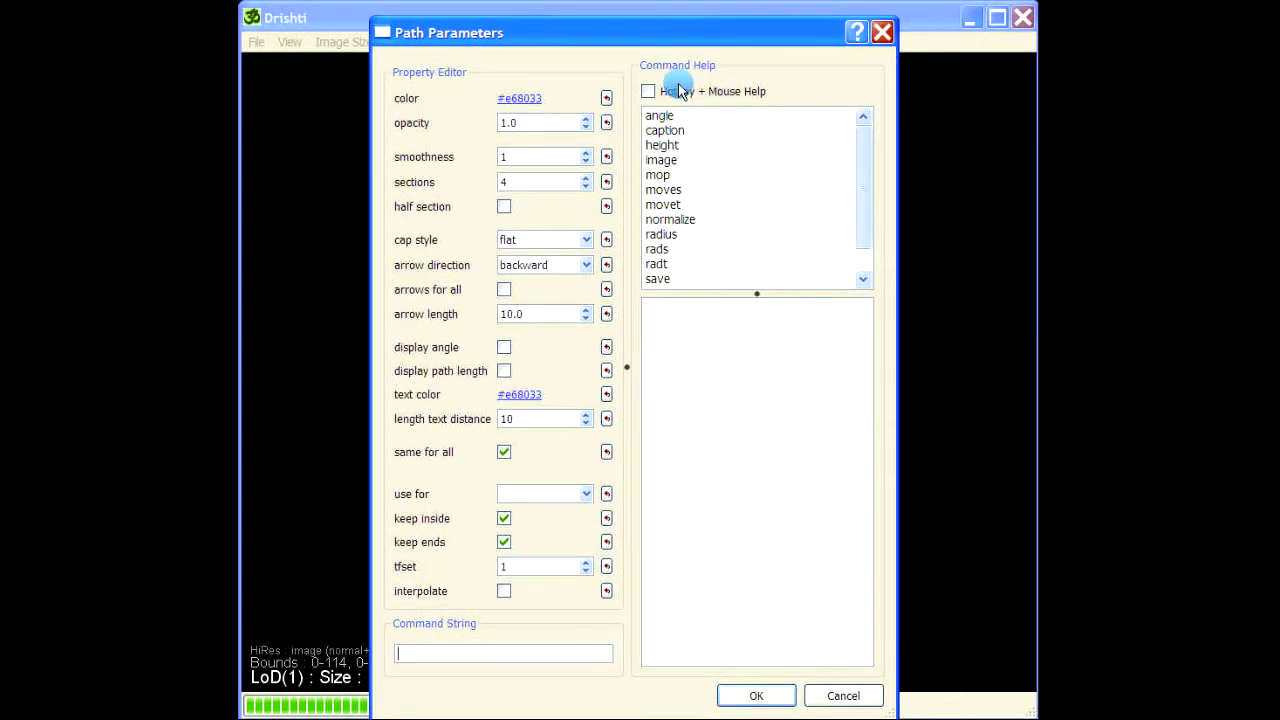
{"action": "left_click", "coordinate": [648, 91]}
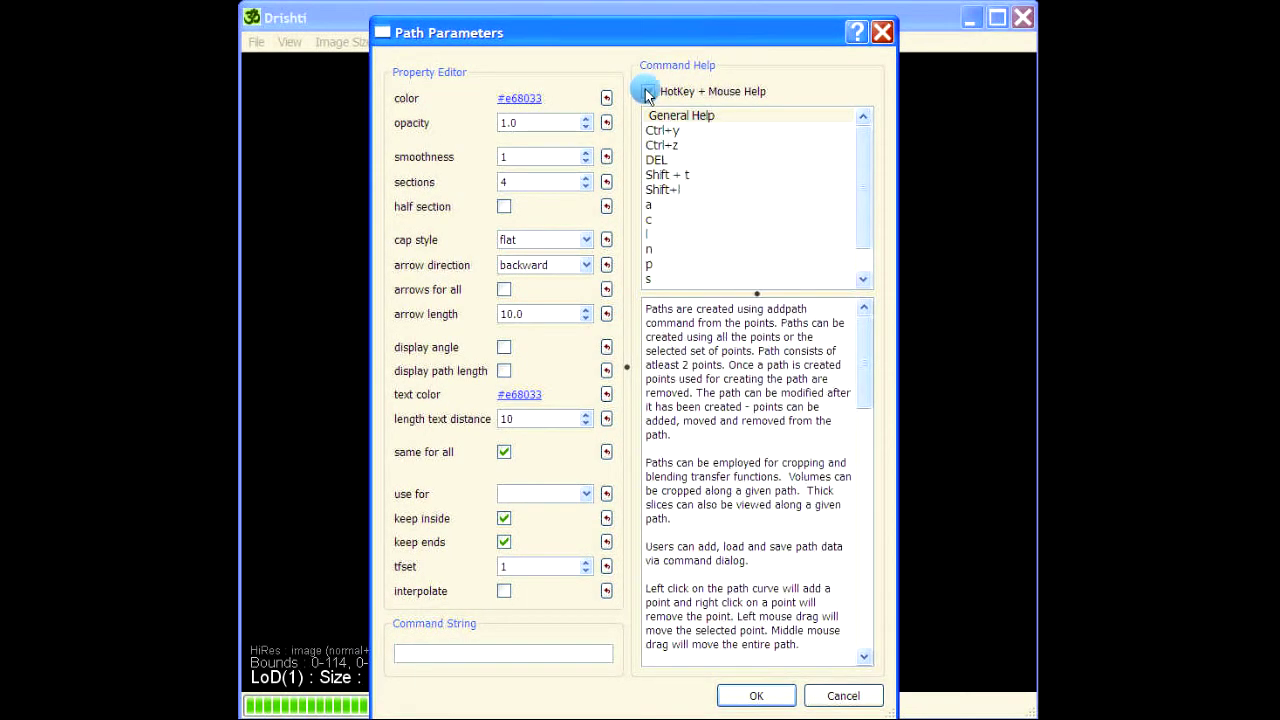
{"action": "left_click", "coordinate": [648, 91]}
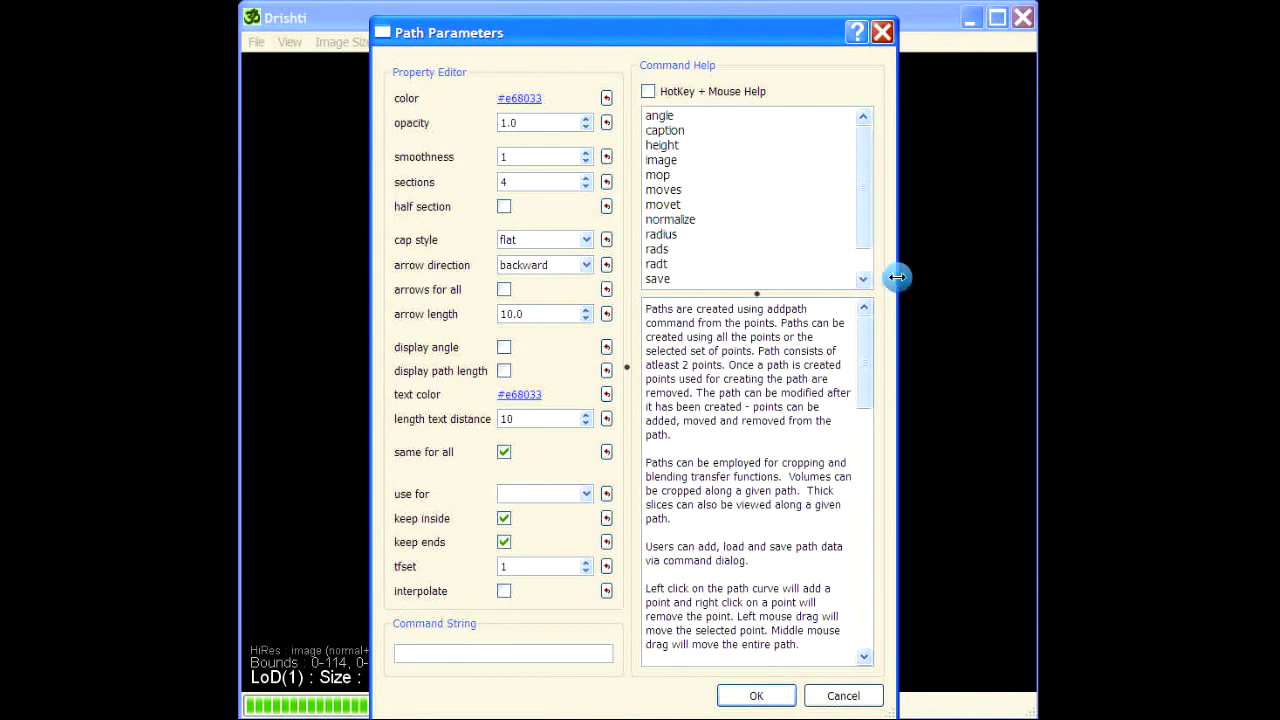
{"action": "left_click_drag", "start_coordinate": [897, 277], "coordinate": [980, 274]}
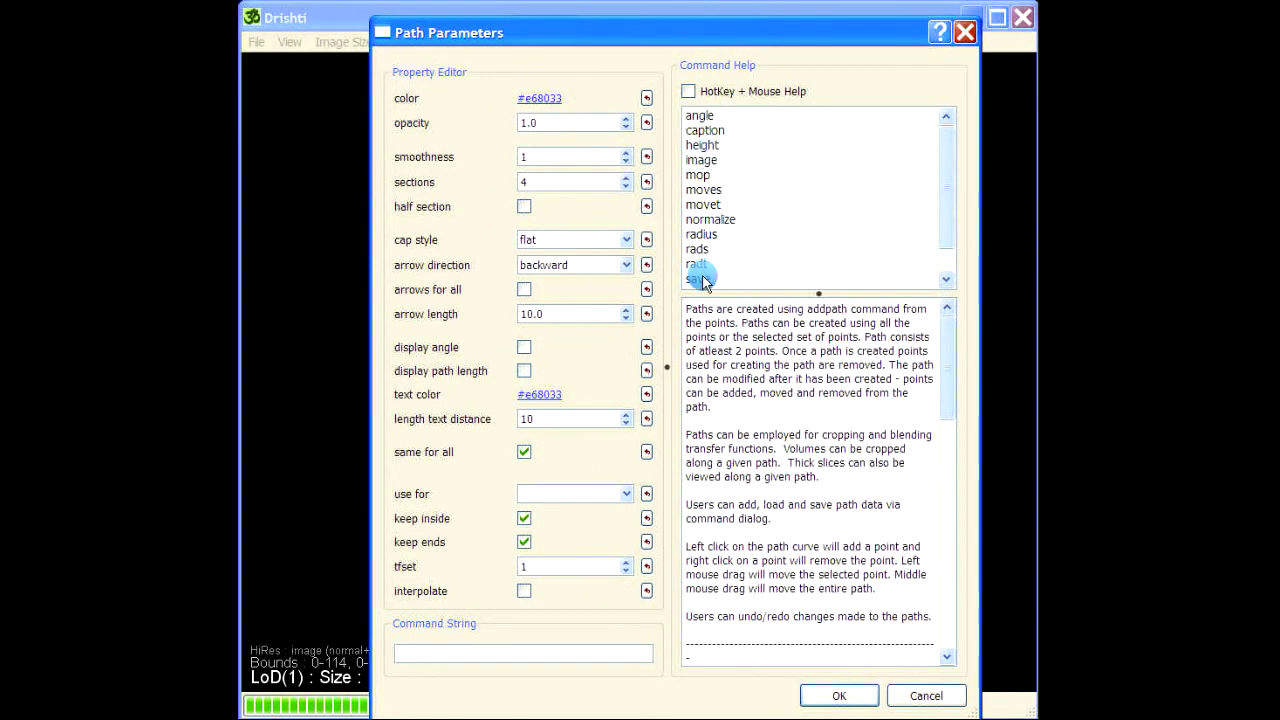
{"action": "left_click_drag", "start_coordinate": [669, 361], "coordinate": [618, 366]}
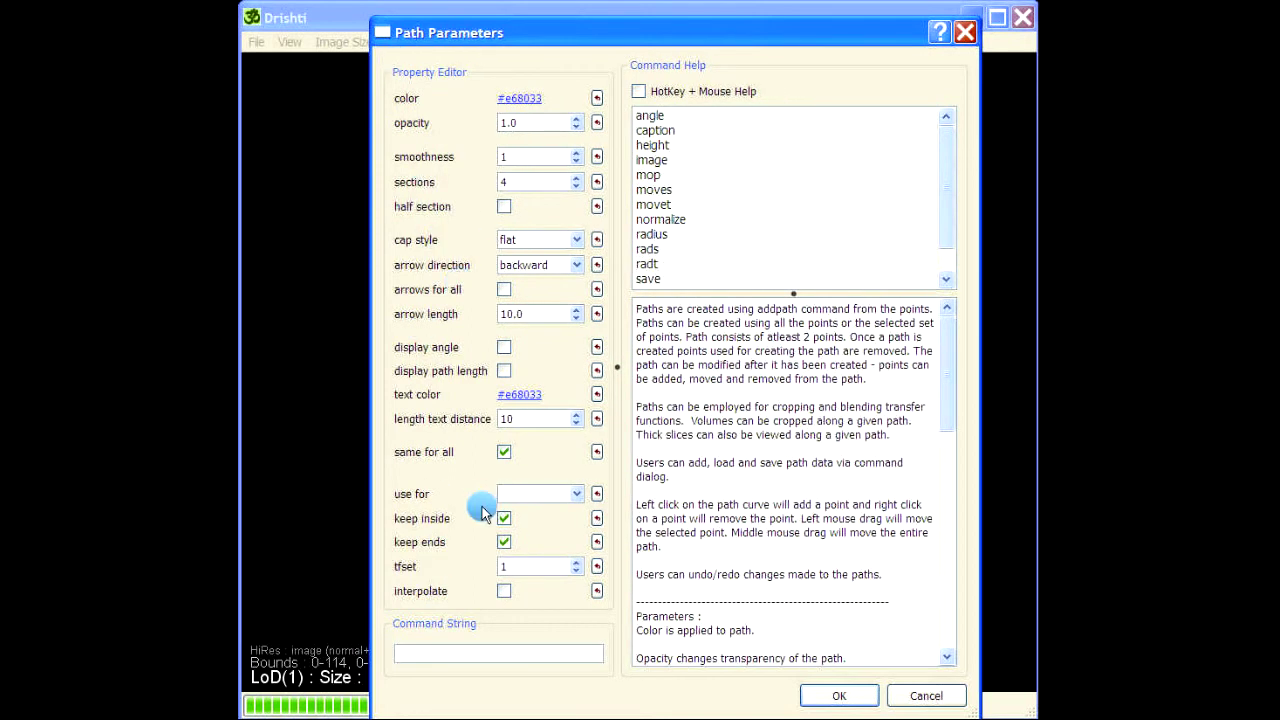
{"action": "left_click", "coordinate": [929, 698]}
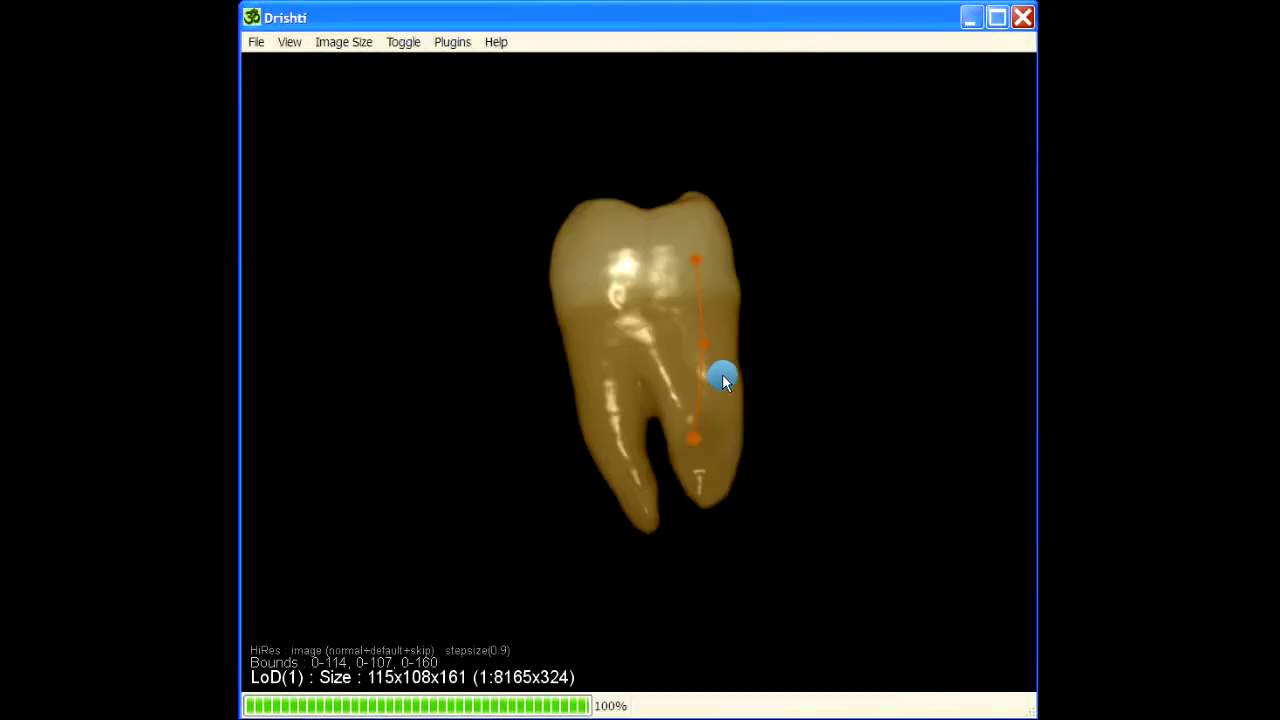
Step: Mark two points on the tooth and run the crop command on them
{"action": "left_click_drag", "start_coordinate": [592, 343], "coordinate": [749, 212]}
{"action": "left_click", "coordinate": [670, 250], "text": "shift"}
{"action": "left_click", "coordinate": [674, 412], "text": "shift"}
{"action": "key", "text": "space"}
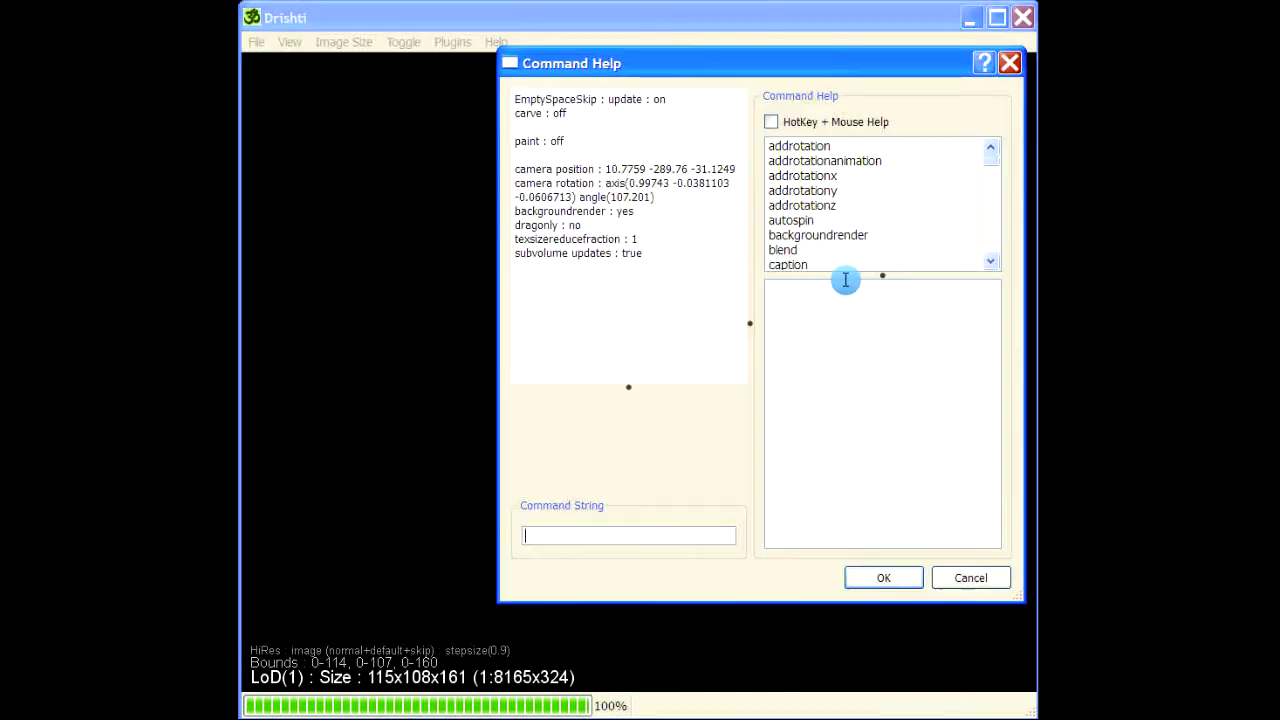
{"action": "type", "text": "crop"}
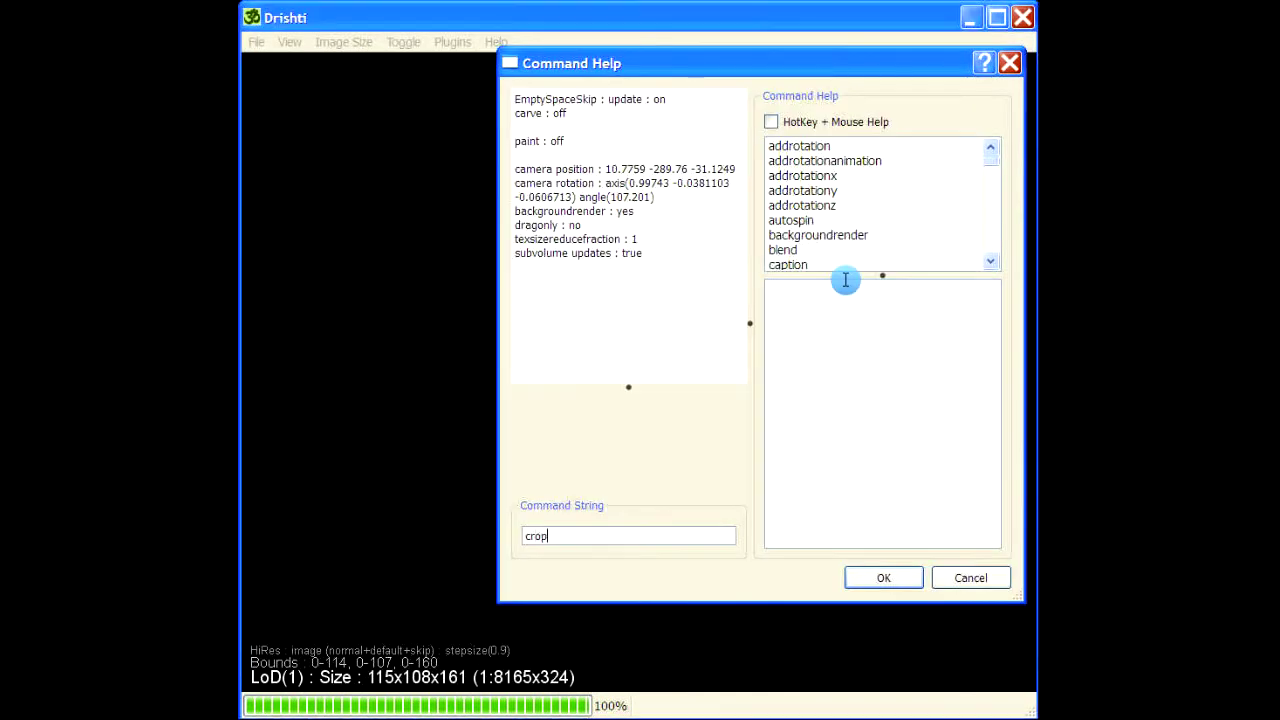
{"action": "key", "text": "Return"}
Step: Adjust the crop to widen the cut band and review its Crop Parameters
{"action": "left_click_drag", "start_coordinate": [755, 333], "coordinate": [657, 337]}
{"action": "left_click_drag", "start_coordinate": [782, 378], "coordinate": [794, 349]}
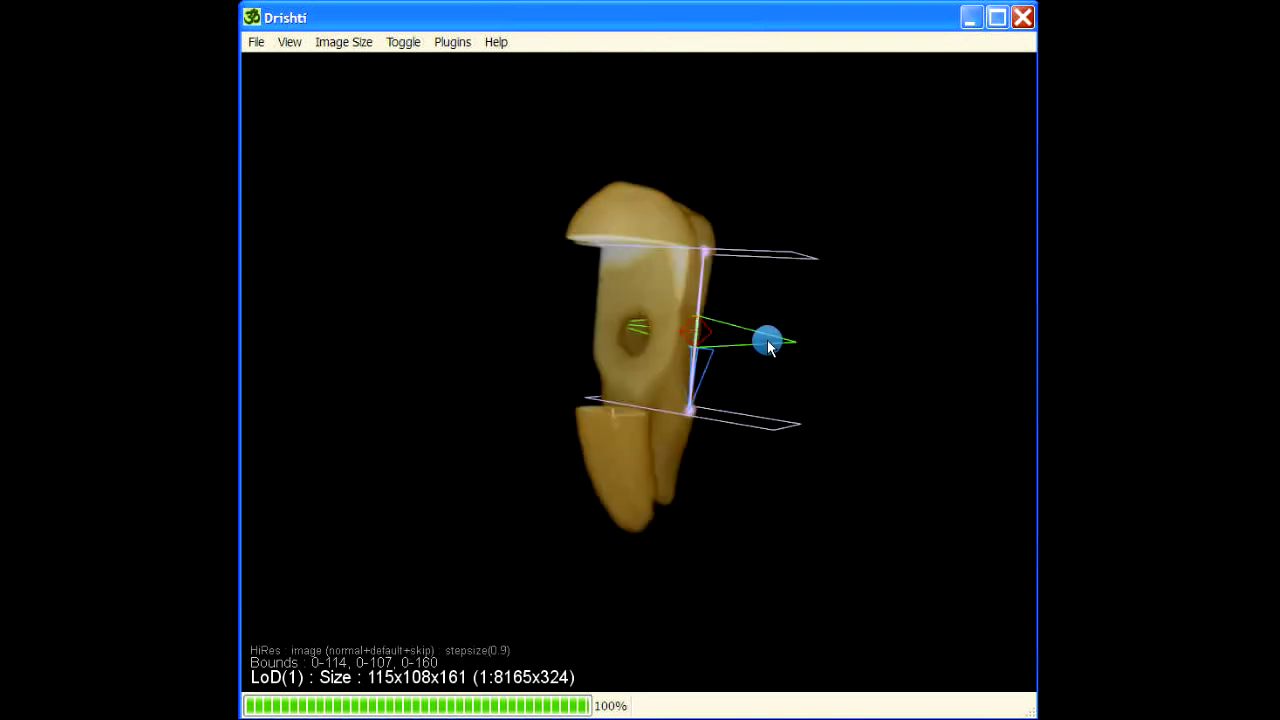
{"action": "left_click_drag", "start_coordinate": [720, 336], "coordinate": [757, 343]}
{"action": "double_click", "coordinate": [719, 330]}
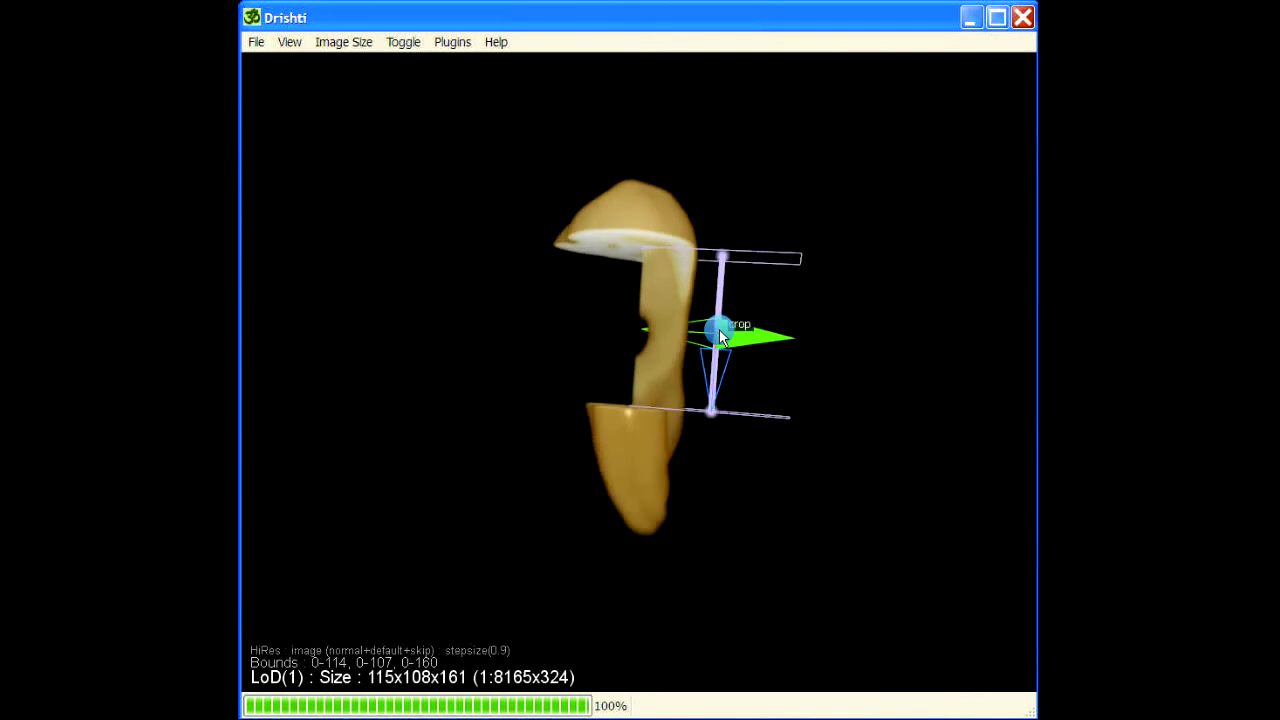
{"action": "left_click_drag", "start_coordinate": [718, 70], "coordinate": [634, 77]}
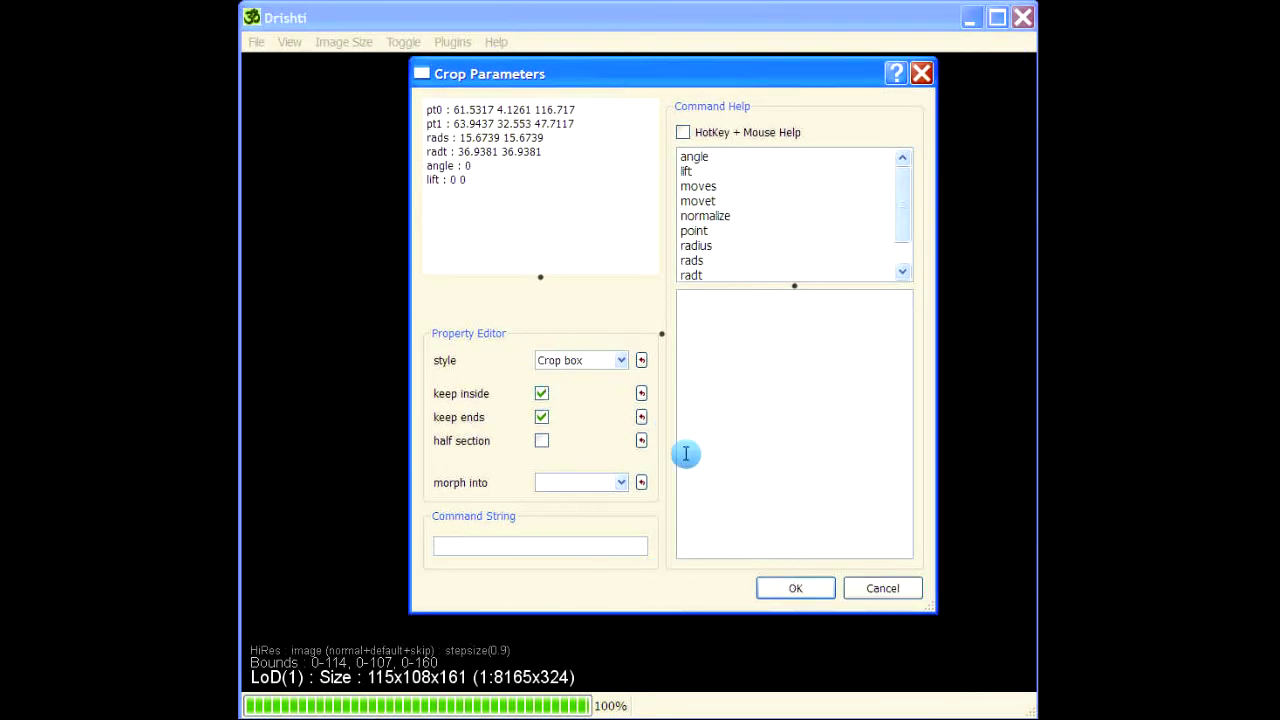
{"action": "left_click", "coordinate": [804, 588]}
Step: Delete the crop and rotate the whole tooth
{"action": "left_click_drag", "start_coordinate": [740, 314], "coordinate": [601, 345]}
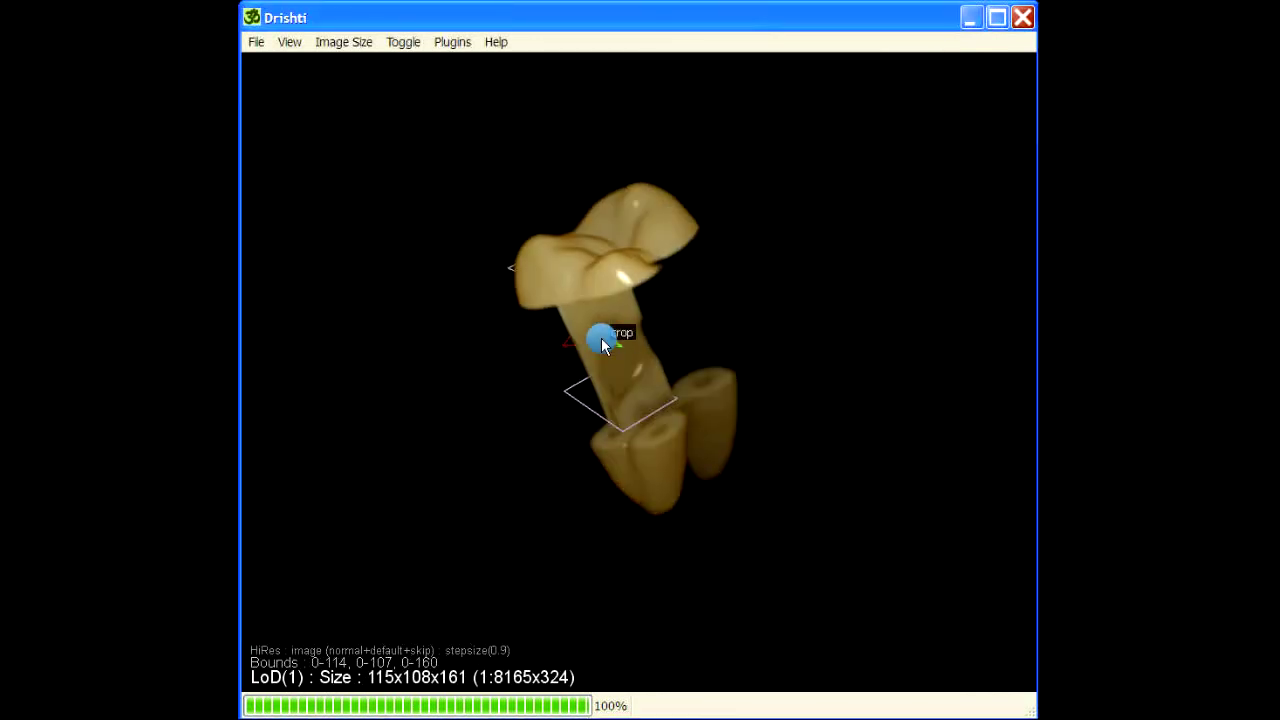
{"action": "key", "text": "Delete"}
{"action": "left_click_drag", "start_coordinate": [732, 200], "coordinate": [674, 634]}
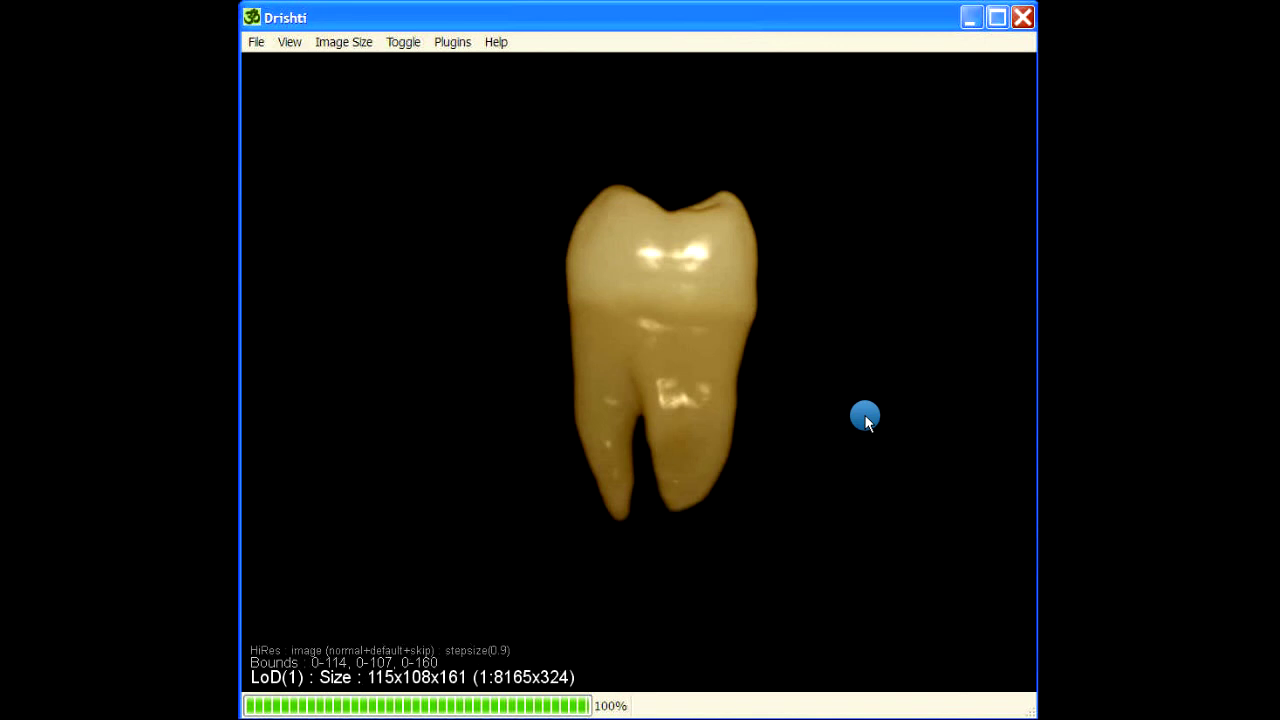
{"action": "key", "text": "F1"}
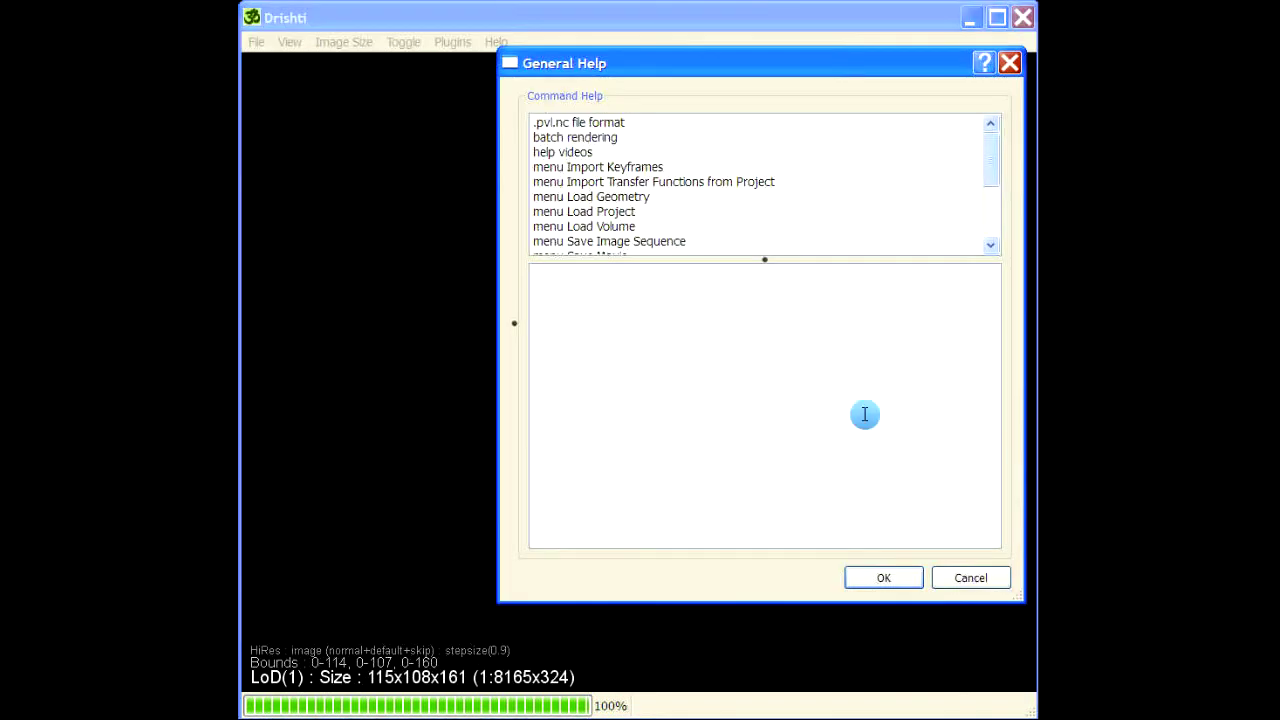
{"action": "left_click", "coordinate": [1009, 63]}
{"action": "key", "text": "space"}
{"action": "left_click_drag", "start_coordinate": [763, 70], "coordinate": [612, 100]}
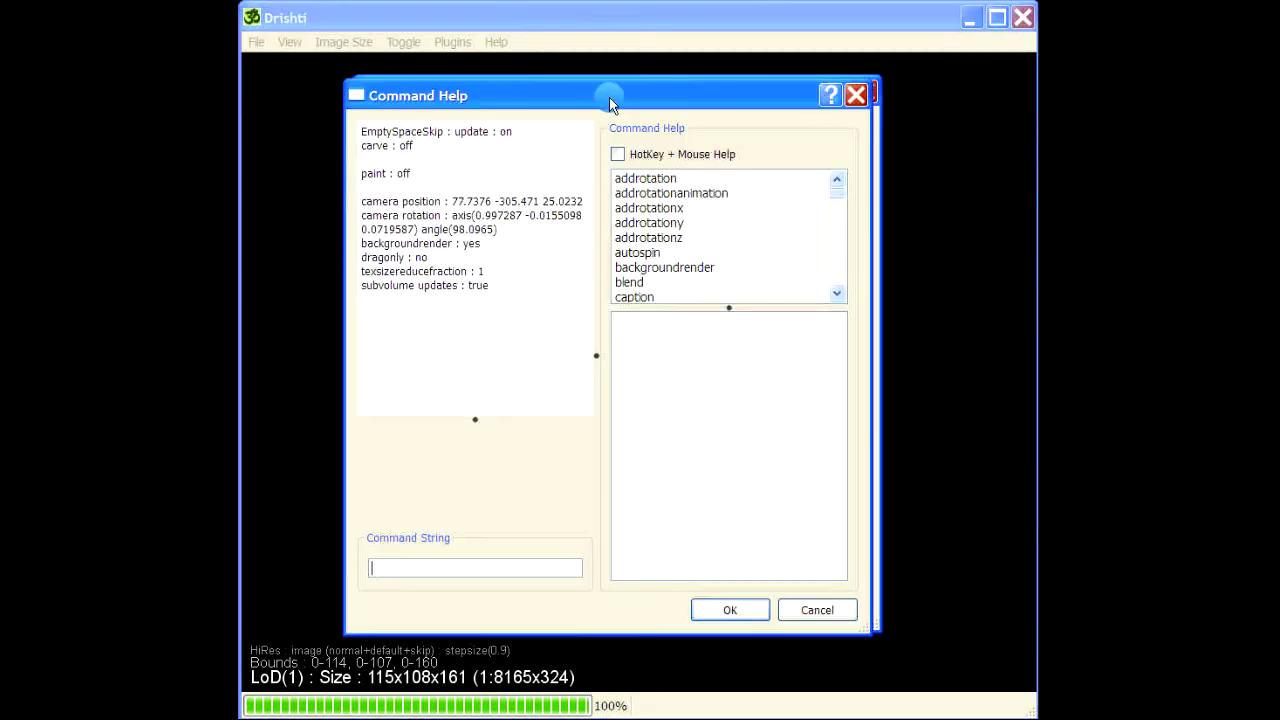
{"action": "left_click", "coordinate": [862, 95]}
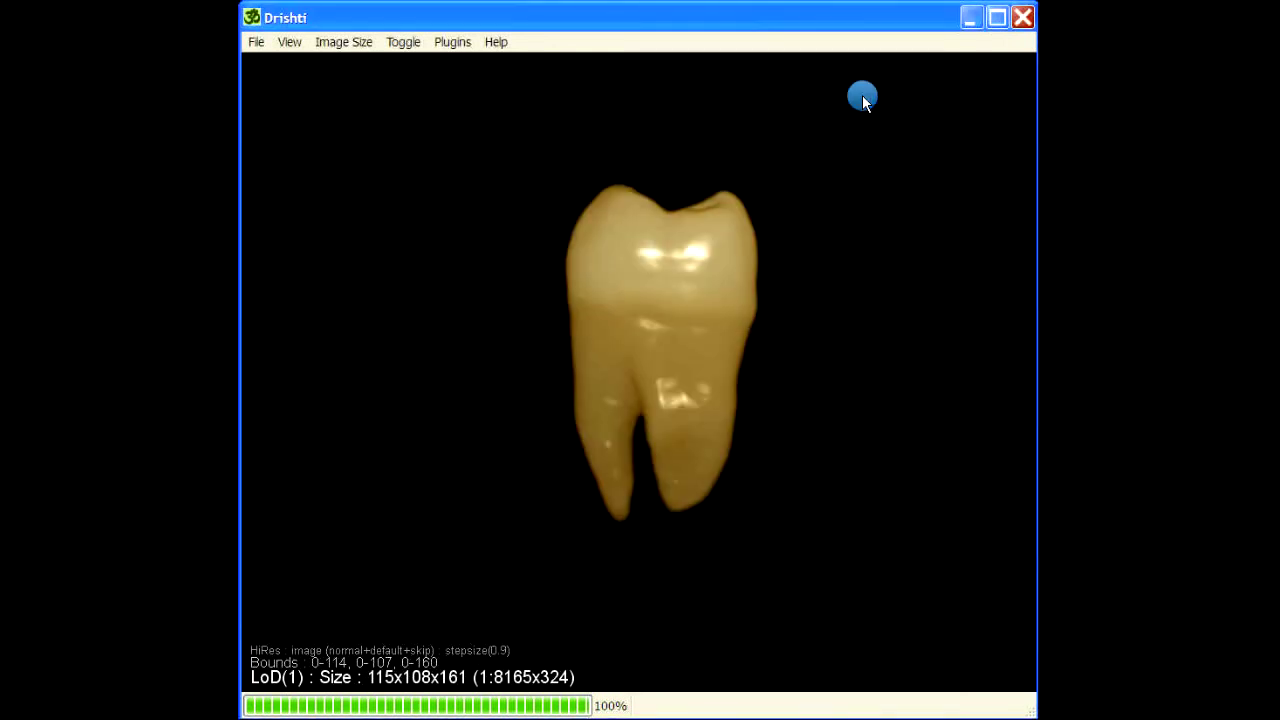